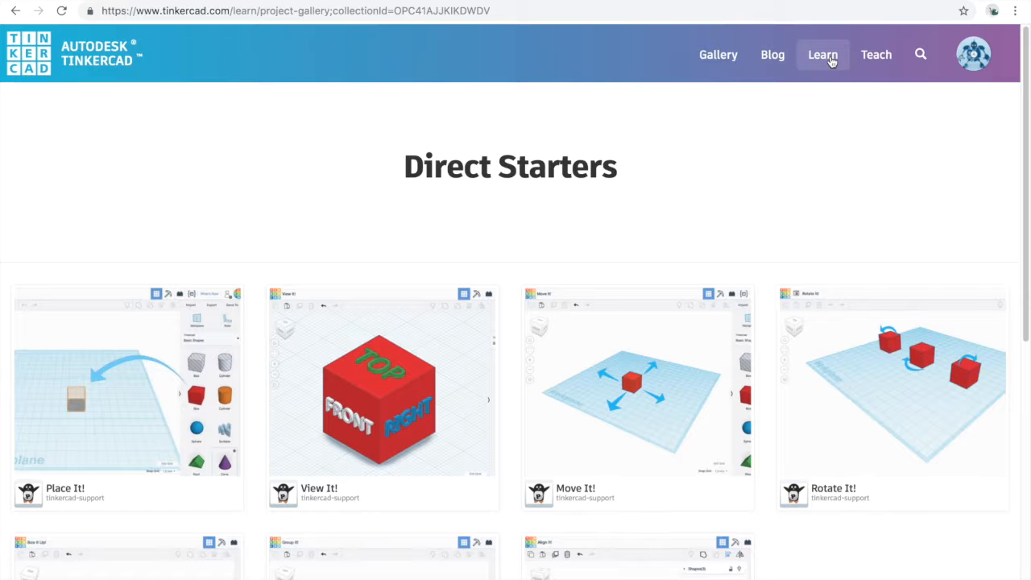
# Look through the lesson projects in the Direct Starters collection
pyautogui.scroll(-1, 639, 211)
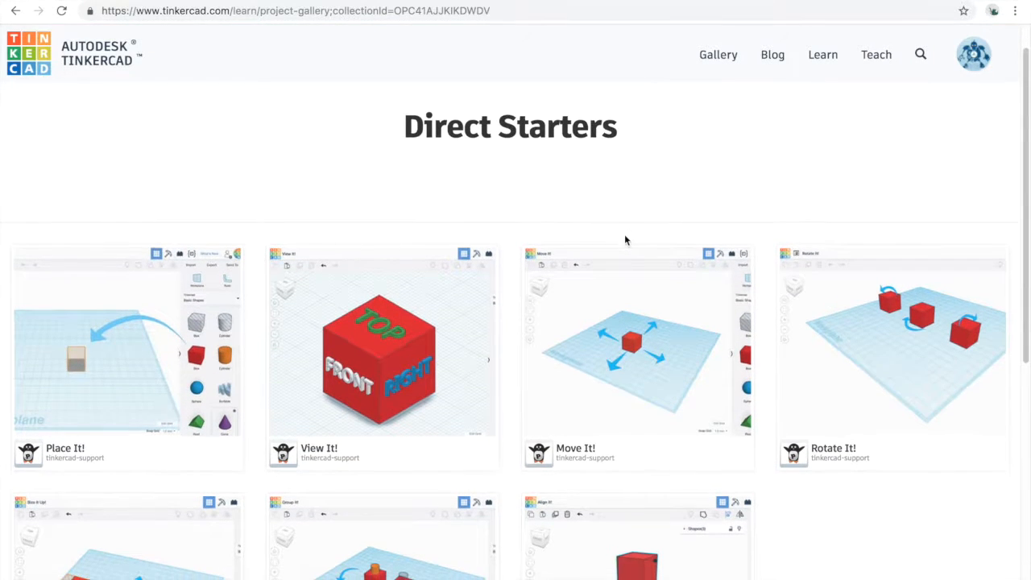
pyautogui.scroll(-1, 634, 288)
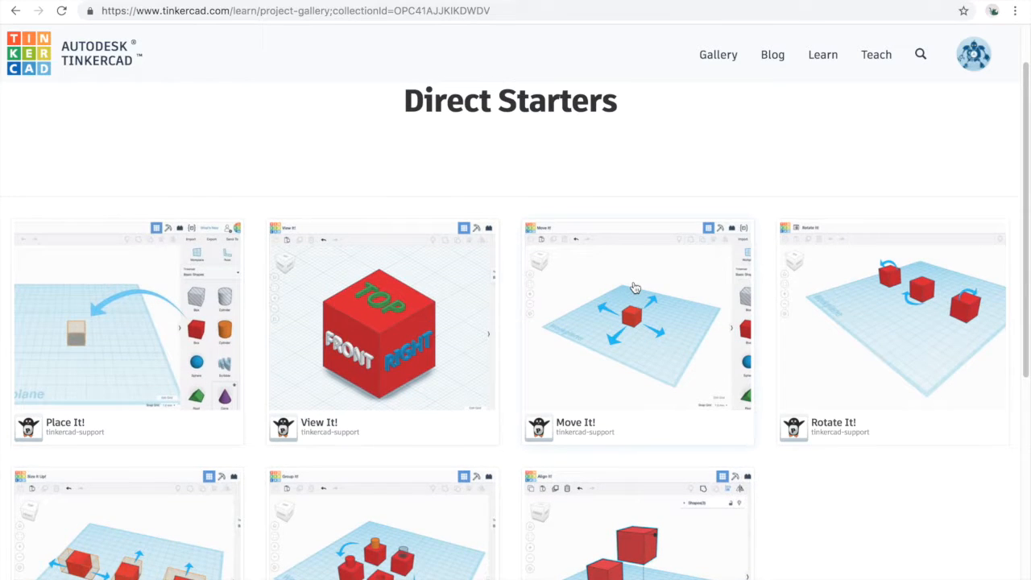
pyautogui.scroll(-5, 635, 288)
pyautogui.scroll(10, 635, 287)
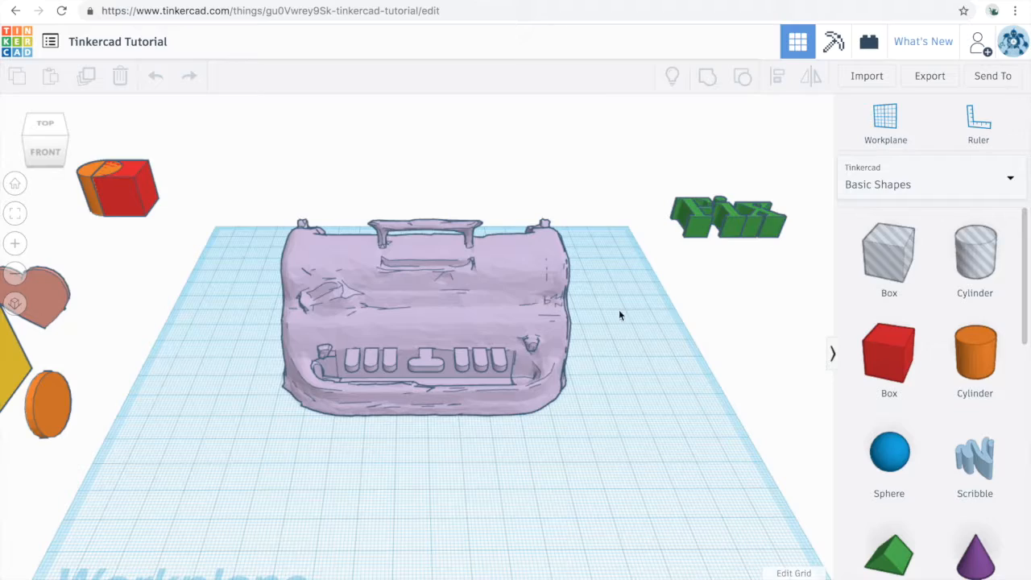
# Examine the large purple model on the workplane from different angles, distances and view positions
pyautogui.moveTo(625, 306); pyautogui.dragTo(594, 400, button='right')
pyautogui.moveTo(527, 401); pyautogui.dragTo(518, 391, button='right')
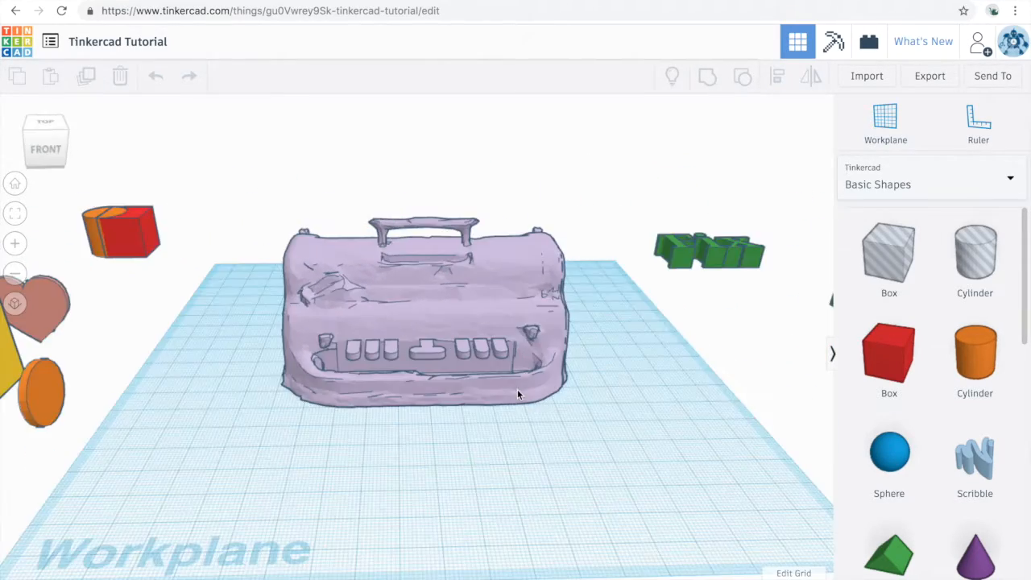
pyautogui.scroll(4, 517, 386)
pyautogui.scroll(-3, 508, 373)
pyautogui.scroll(-3, 508, 375)
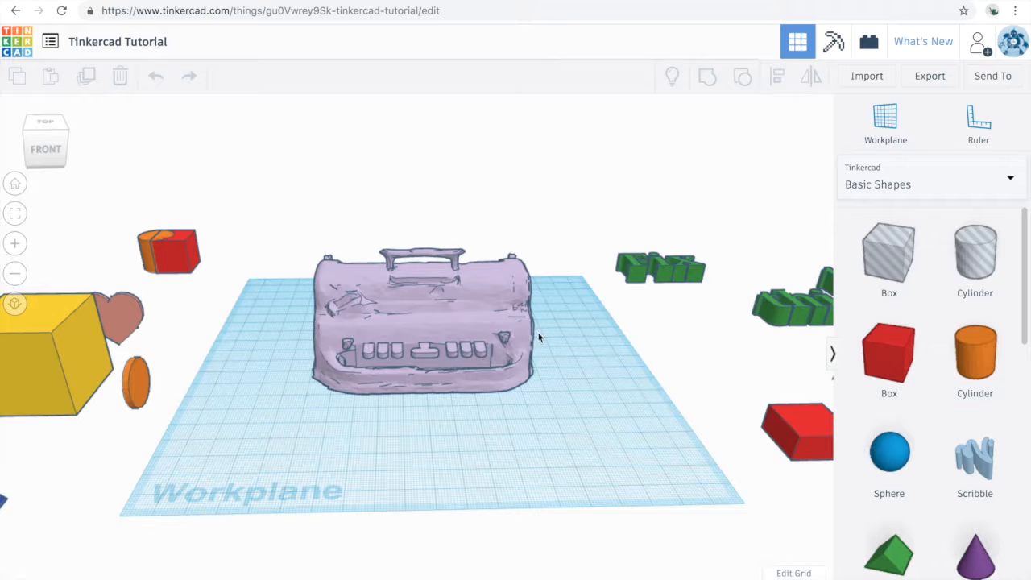
pyautogui.moveTo(553, 333); pyautogui.dragTo(565, 371, button='middle')
pyautogui.scroll(4, 563, 367)
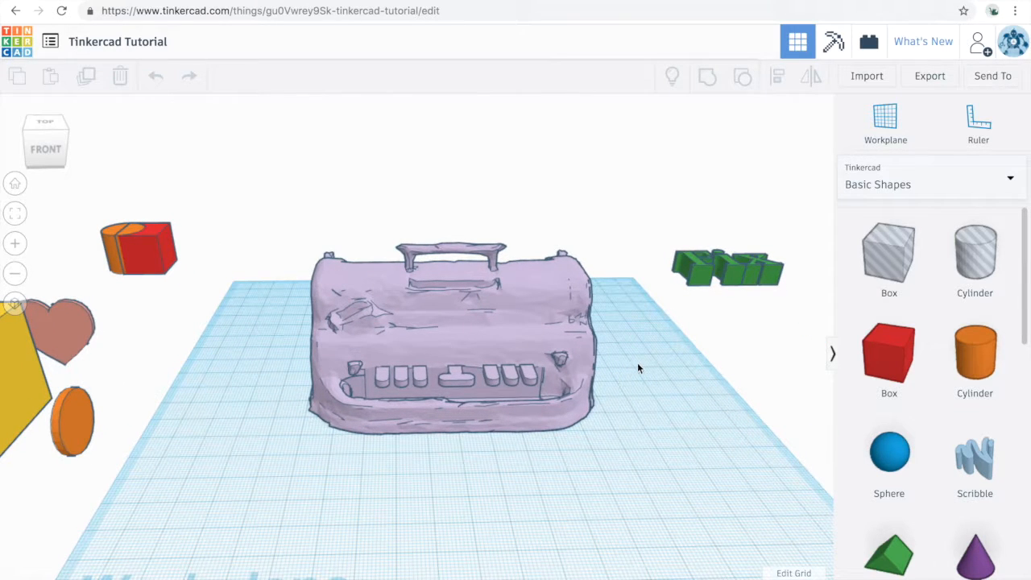
pyautogui.moveTo(638, 363); pyautogui.dragTo(510, 381, button='middle')
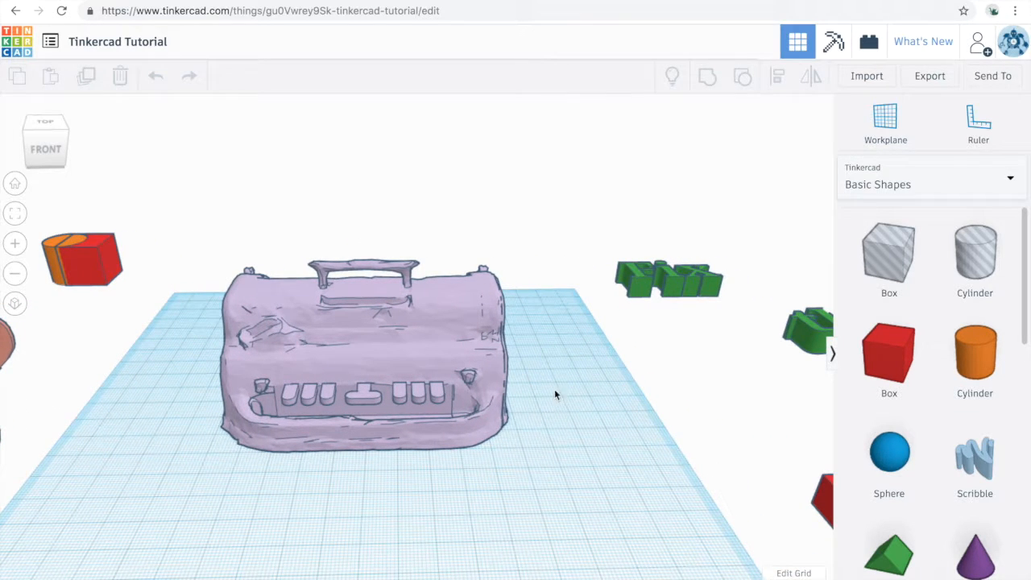
# Move the large purple model about 155 mm back off the workplane and place a solid red box in the workplane's left half
pyautogui.moveTo(448, 356); pyautogui.dragTo(440, 224)
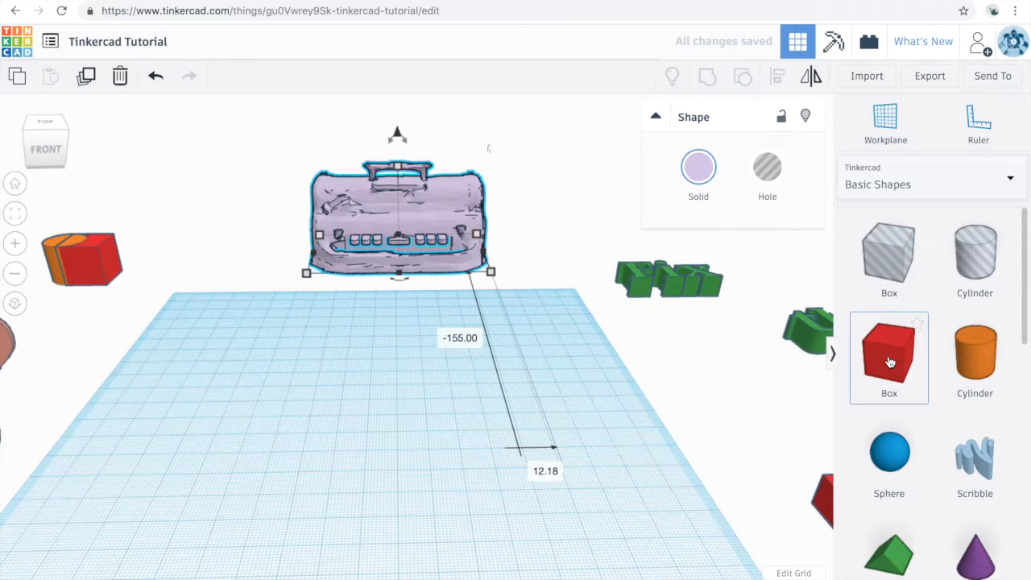
pyautogui.scroll(-2, 890, 362)
pyautogui.scroll(3, 890, 366)
pyautogui.moveTo(892, 389); pyautogui.dragTo(413, 393)
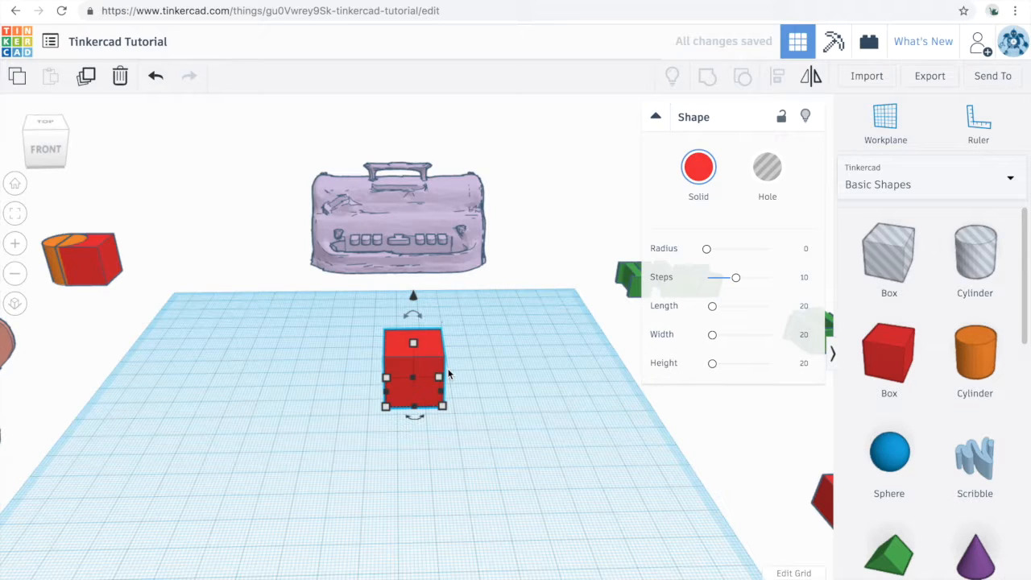
pyautogui.moveTo(403, 361); pyautogui.dragTo(405, 368)
pyautogui.moveTo(272, 357); pyautogui.dragTo(290, 398)
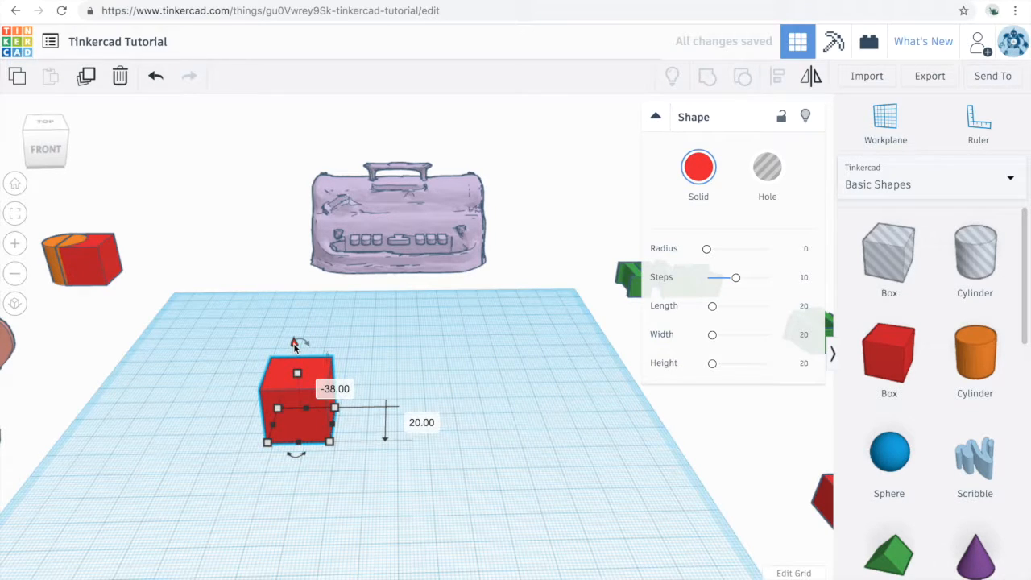
# Raise the red box above the workplane and set its lift distance to 0
pyautogui.moveTo(295, 341); pyautogui.dragTo(322, 300)
pyautogui.click(401, 418)
pyautogui.write('0')
pyautogui.press('Return')
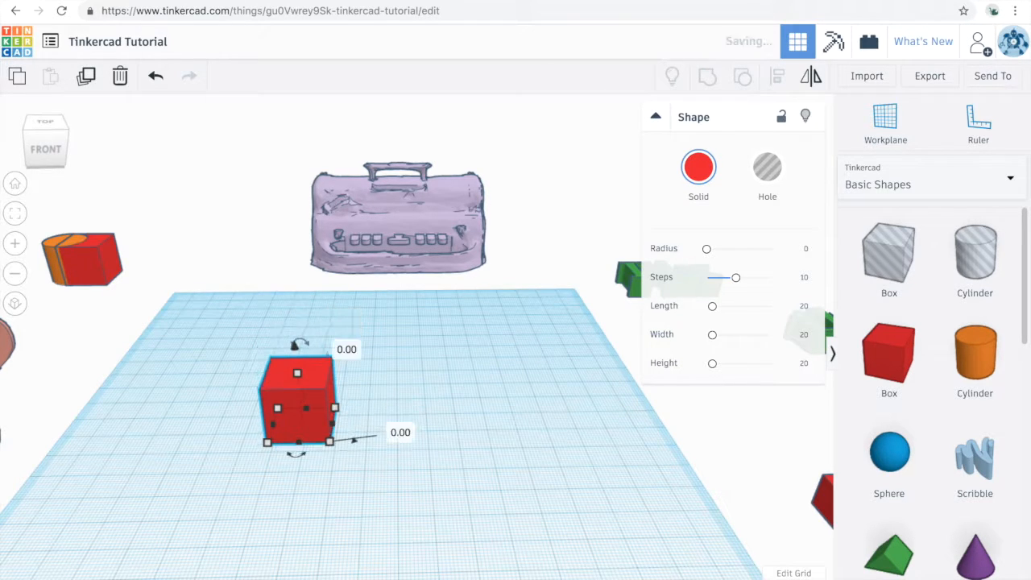
# Rotate the red box by -45° about its front-to-back axis so it tilts onto an edge
pyautogui.moveTo(347, 482); pyautogui.dragTo(357, 391, button='right')
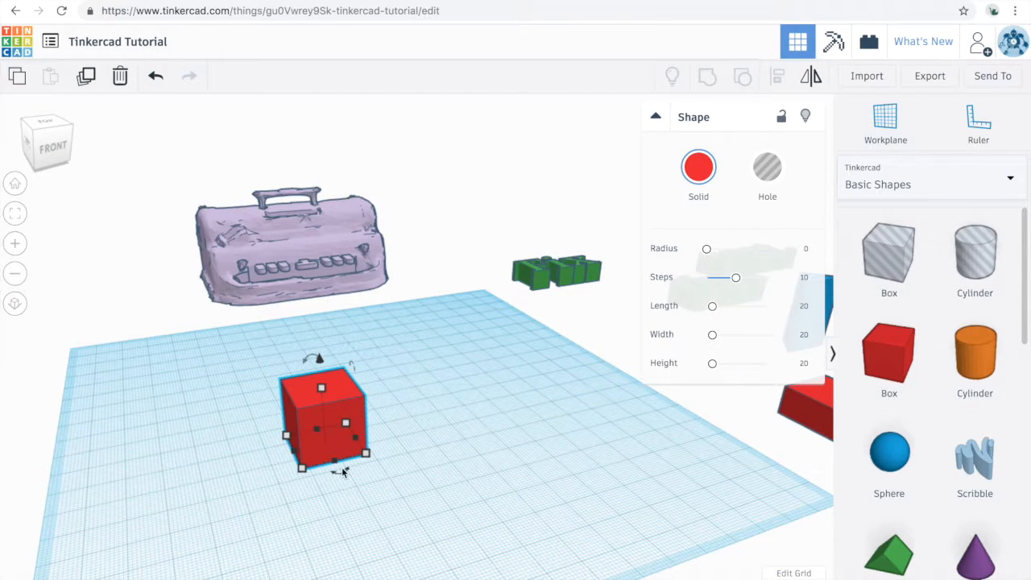
pyautogui.moveTo(342, 478); pyautogui.dragTo(341, 473)
pyautogui.moveTo(313, 360); pyautogui.dragTo(335, 378)
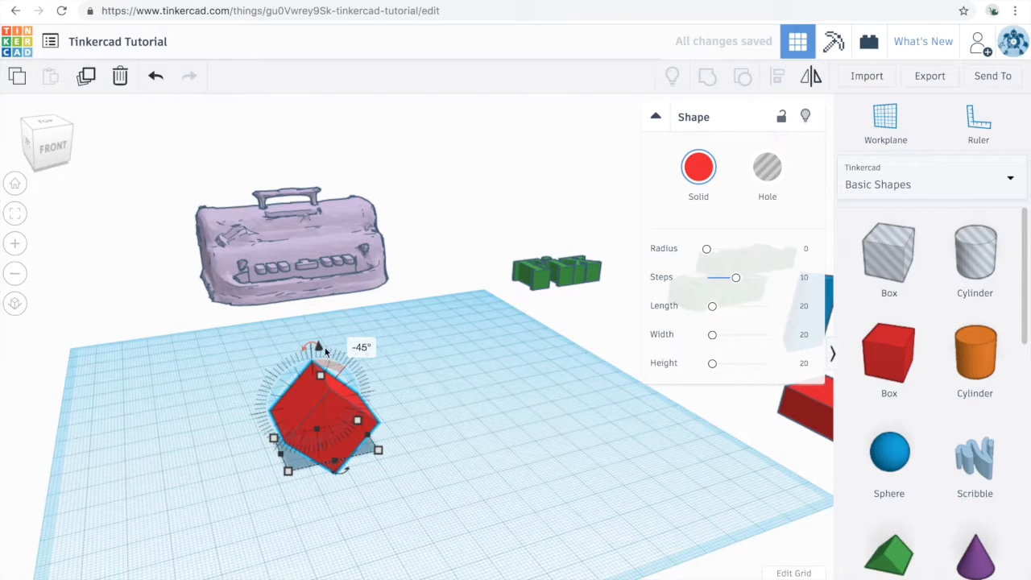
# Lift the tilted red box 9 mm, set the lift distance to 0 and deselect the box
pyautogui.moveTo(321, 323); pyautogui.dragTo(315, 305)
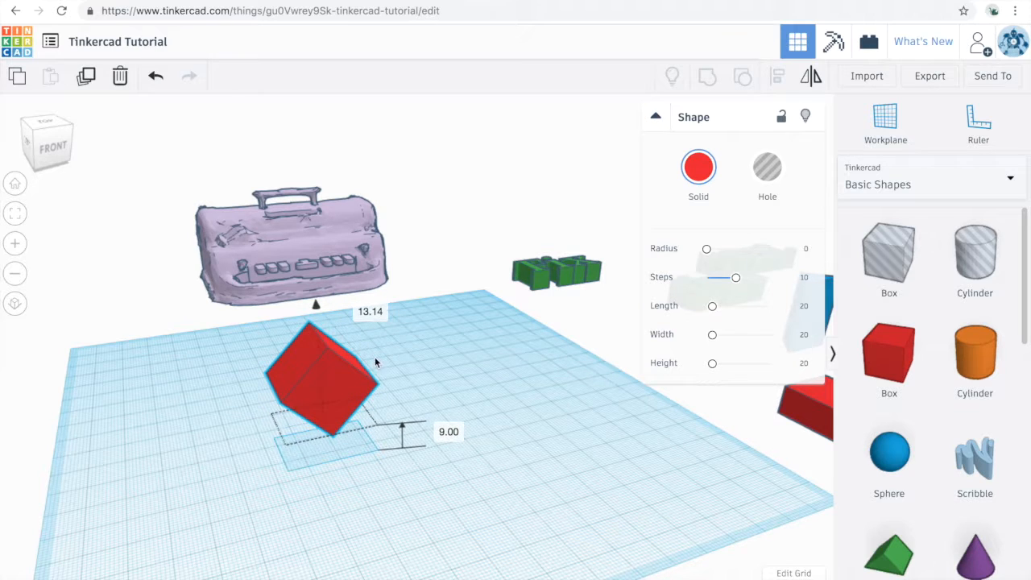
pyautogui.click(441, 432)
pyautogui.write('0')
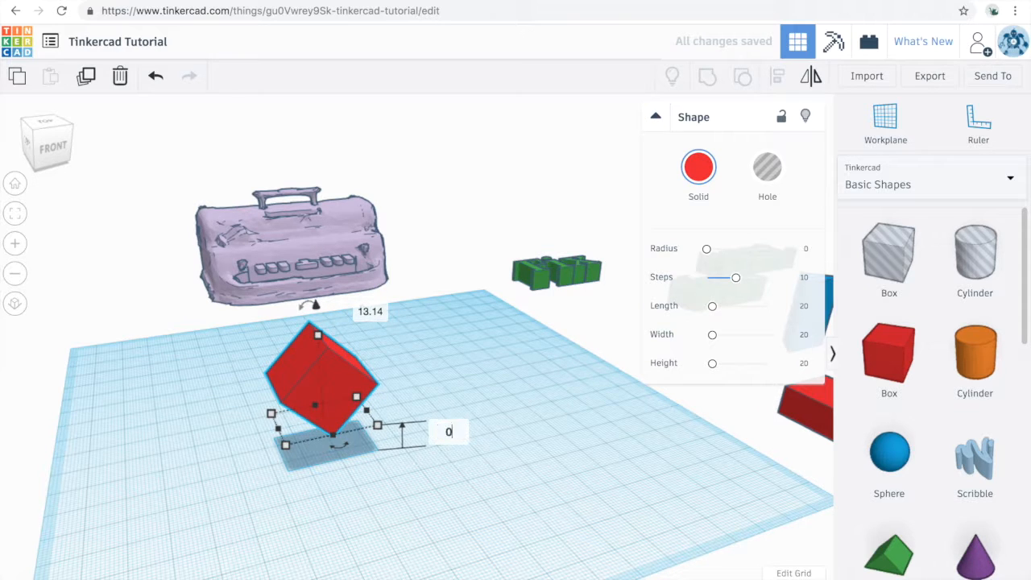
pyautogui.press('Return')
pyautogui.click(400, 417)
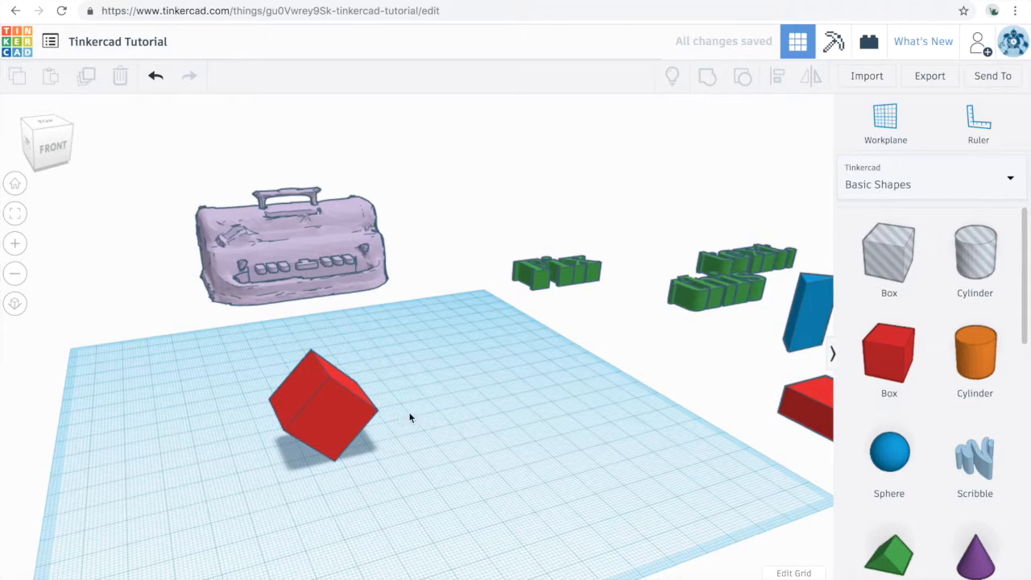
# Place a second red box beside the tilted one, enlarge it to 42 × 42 × 47 mm, and scale it down to 12 mm high
pyautogui.moveTo(448, 431); pyautogui.dragTo(390, 426, button='right')
pyautogui.moveTo(889, 354); pyautogui.dragTo(475, 419)
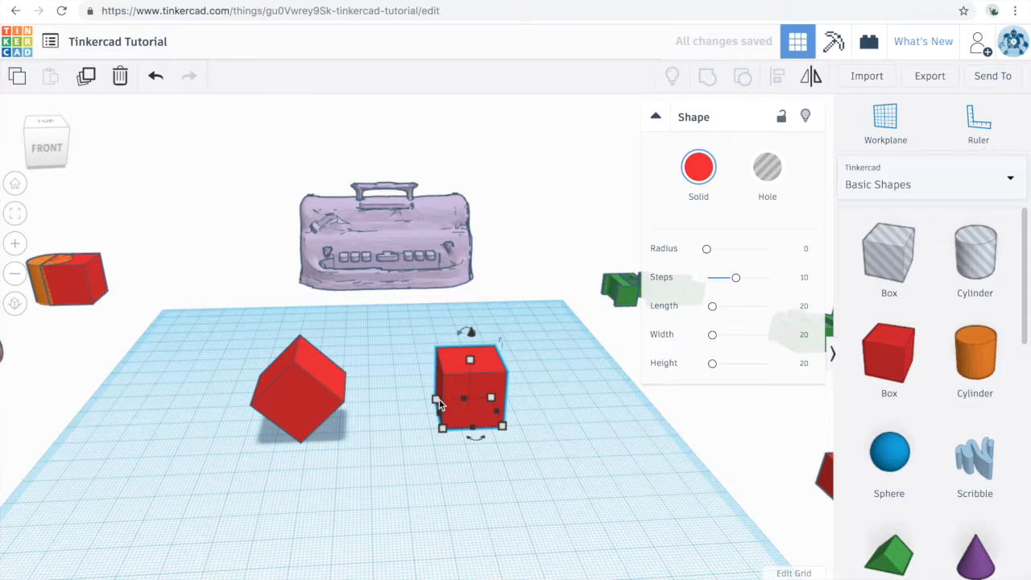
pyautogui.moveTo(435, 403); pyautogui.dragTo(367, 471)
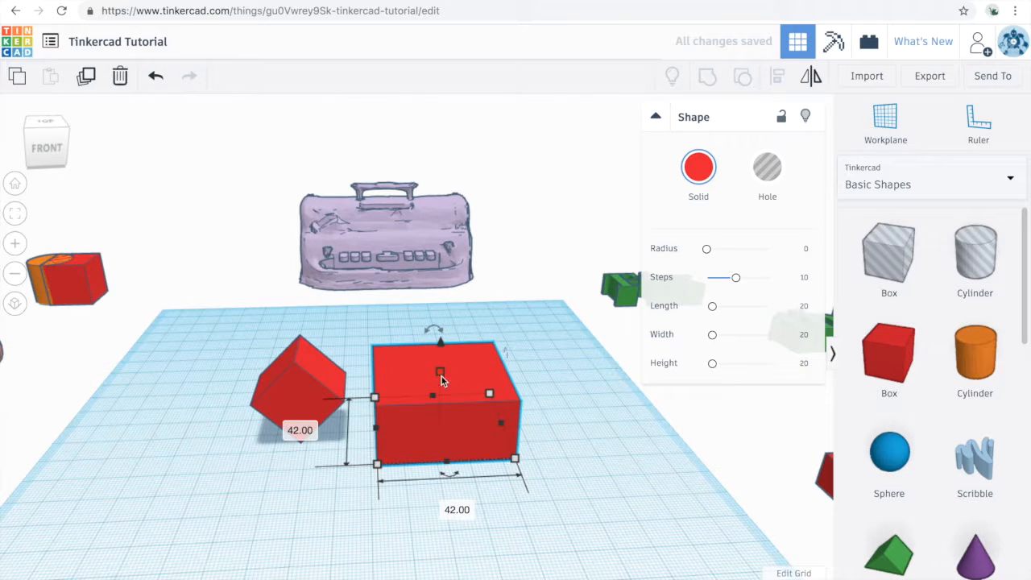
pyautogui.moveTo(440, 375); pyautogui.dragTo(452, 297)
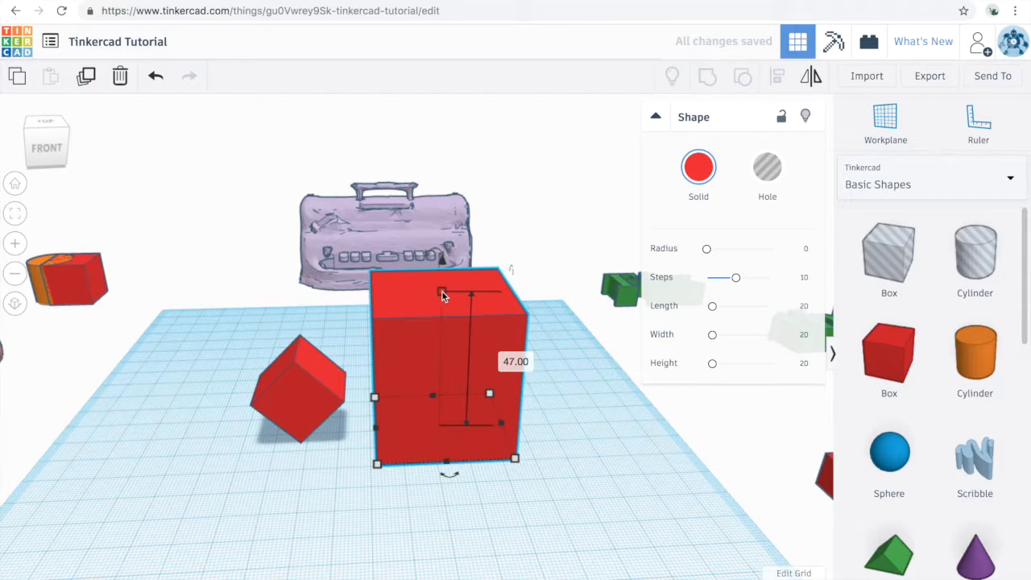
pyautogui.moveTo(442, 293); pyautogui.dragTo(438, 397)
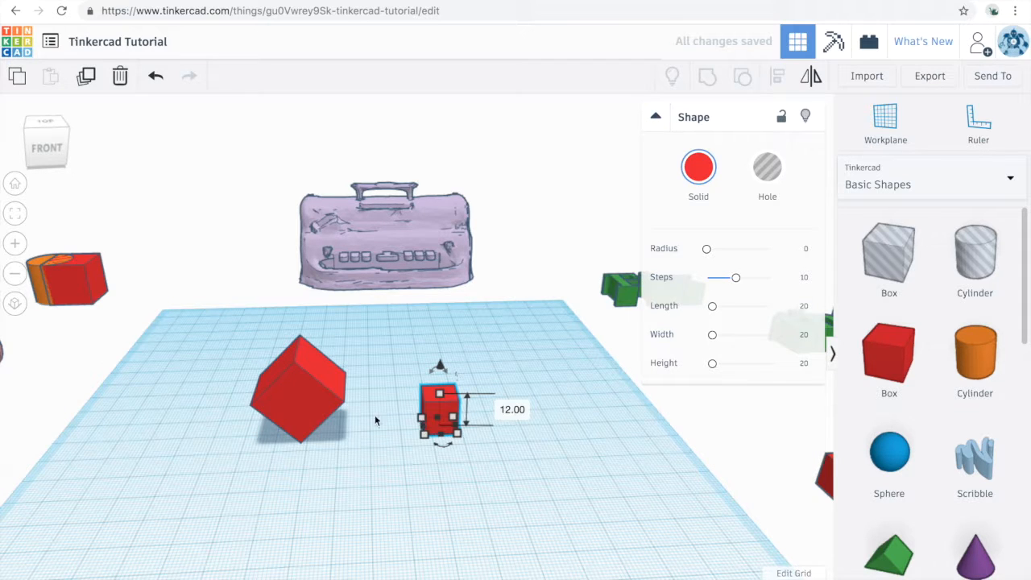
# Move both red boxes off the workplane's back-left corner and bring the overlapping orange cylinder and red box onto its middle
pyautogui.keyDown('shift'); pyautogui.click(319, 387); pyautogui.keyUp('shift')
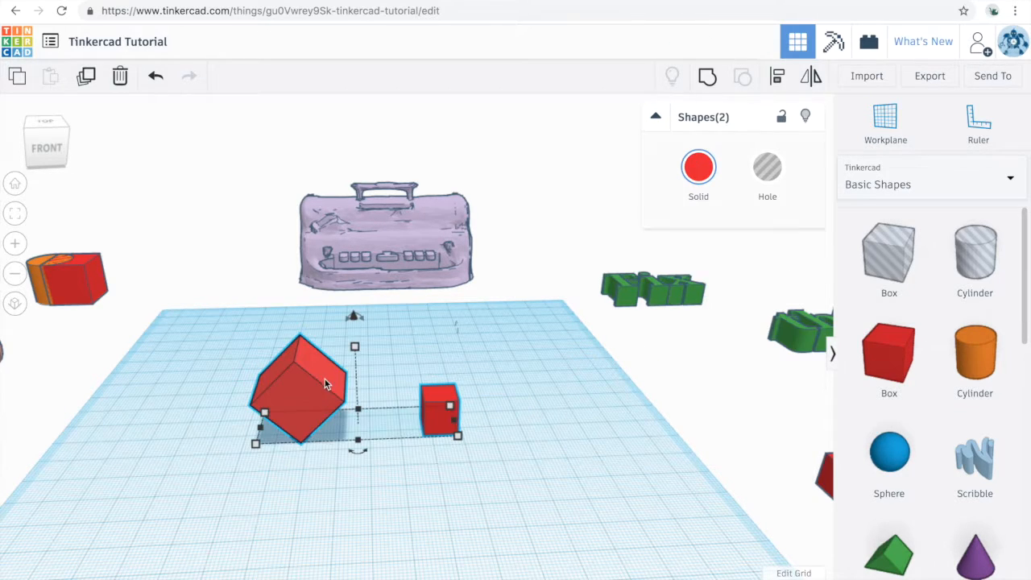
pyautogui.moveTo(321, 393); pyautogui.dragTo(135, 212)
pyautogui.click(79, 284)
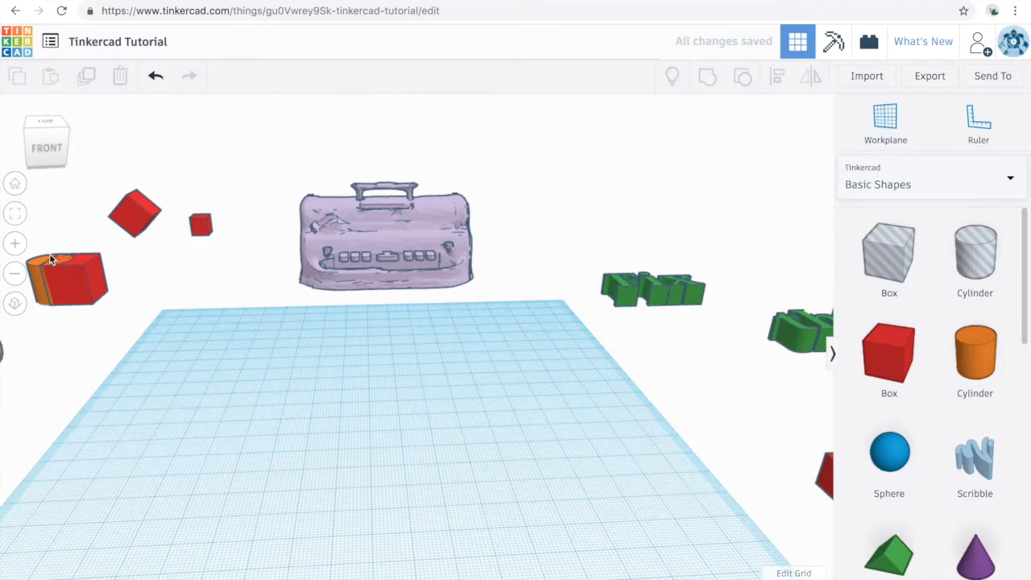
pyautogui.click(80, 298)
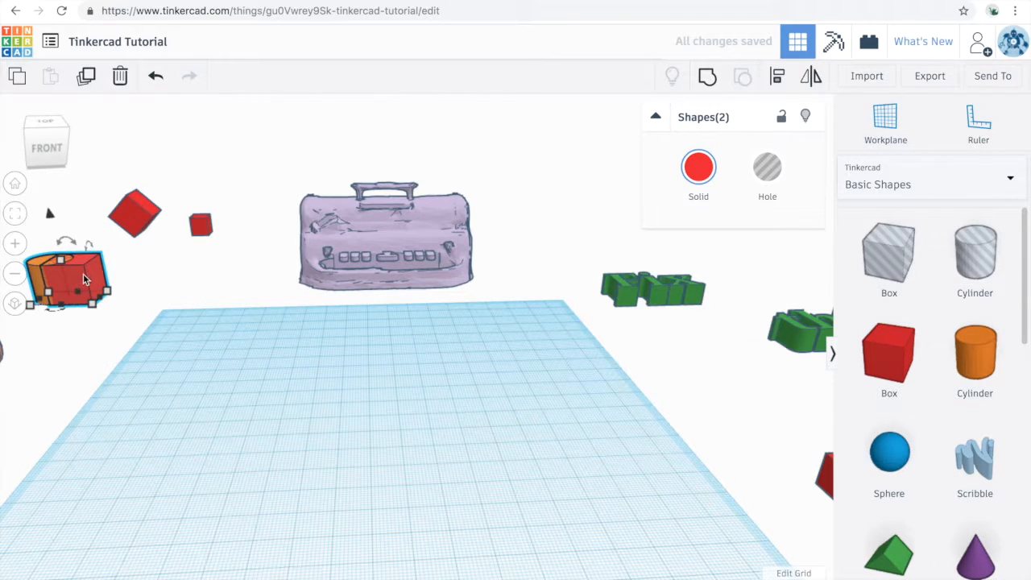
pyautogui.moveTo(91, 280); pyautogui.dragTo(444, 422)
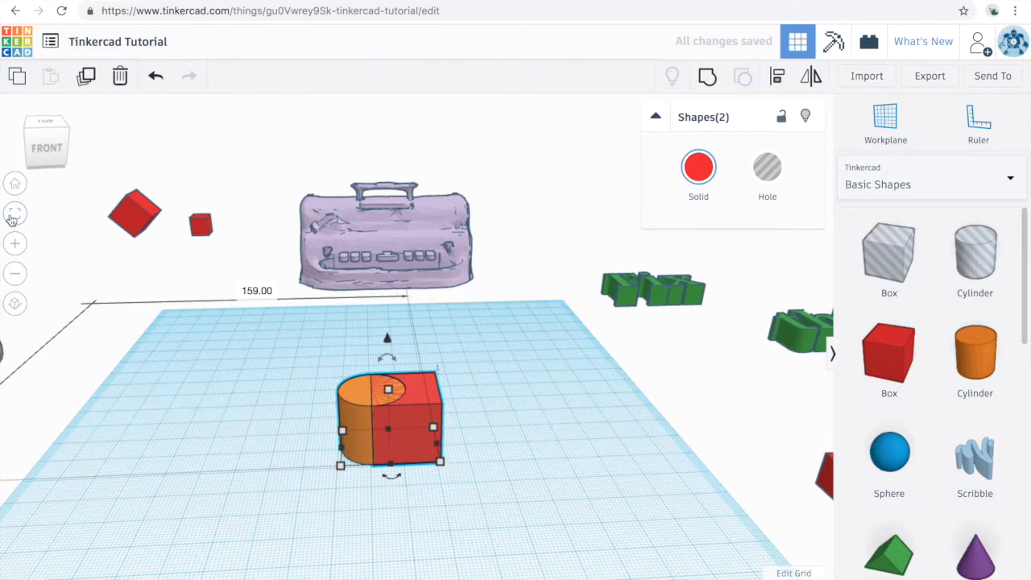
# Group the overlapping orange cylinder and red box into one shape and ungroup them again
pyautogui.click(15, 215)
pyautogui.moveTo(394, 354); pyautogui.dragTo(359, 414, button='right')
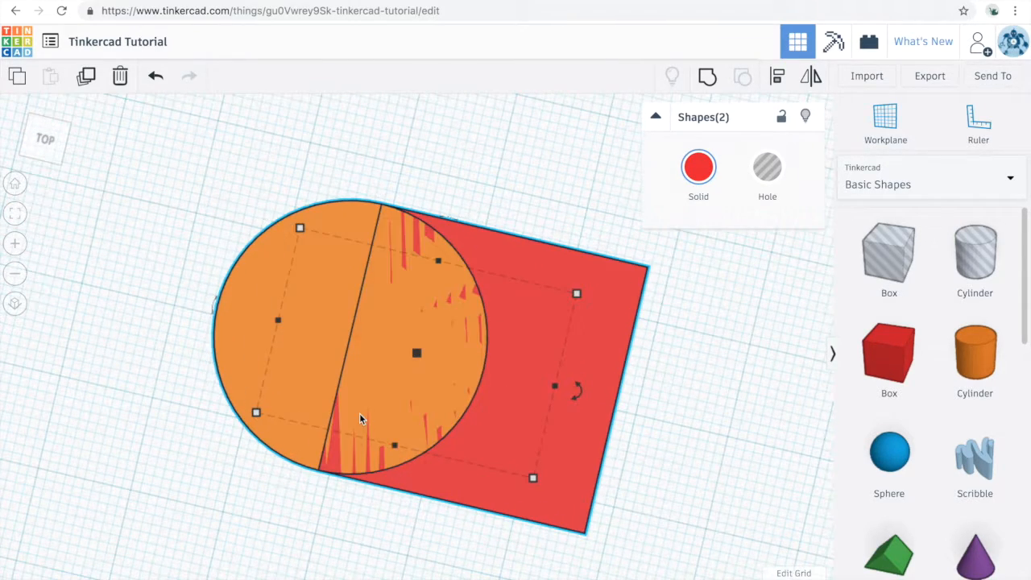
pyautogui.moveTo(410, 499)
pyautogui.mouseDown(button='right')
pyautogui.moveTo(425, 503)
pyautogui.moveTo(421, 512)
pyautogui.mouseUp(button='right')
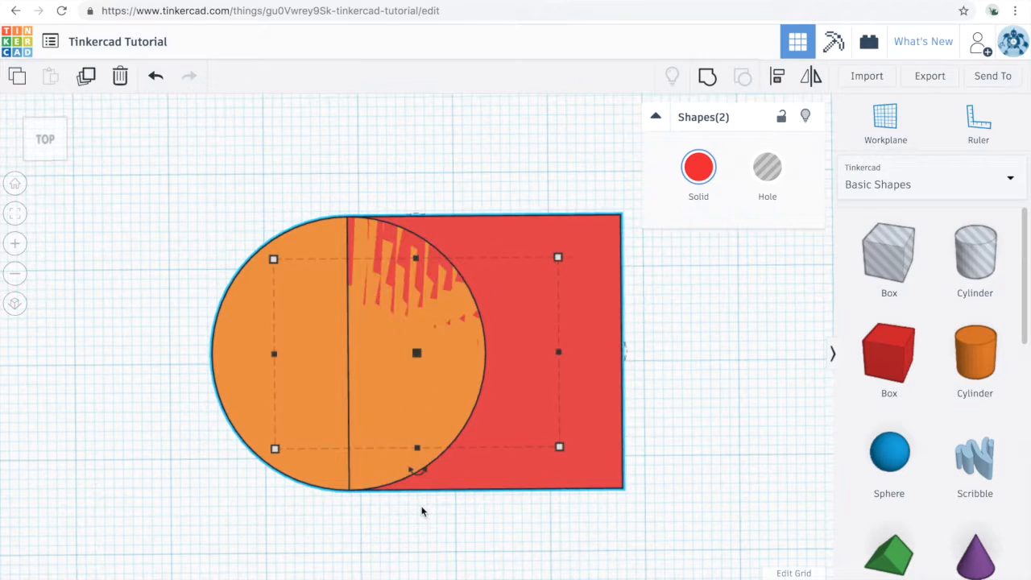
pyautogui.click(314, 204)
pyautogui.moveTo(268, 186); pyautogui.dragTo(441, 344)
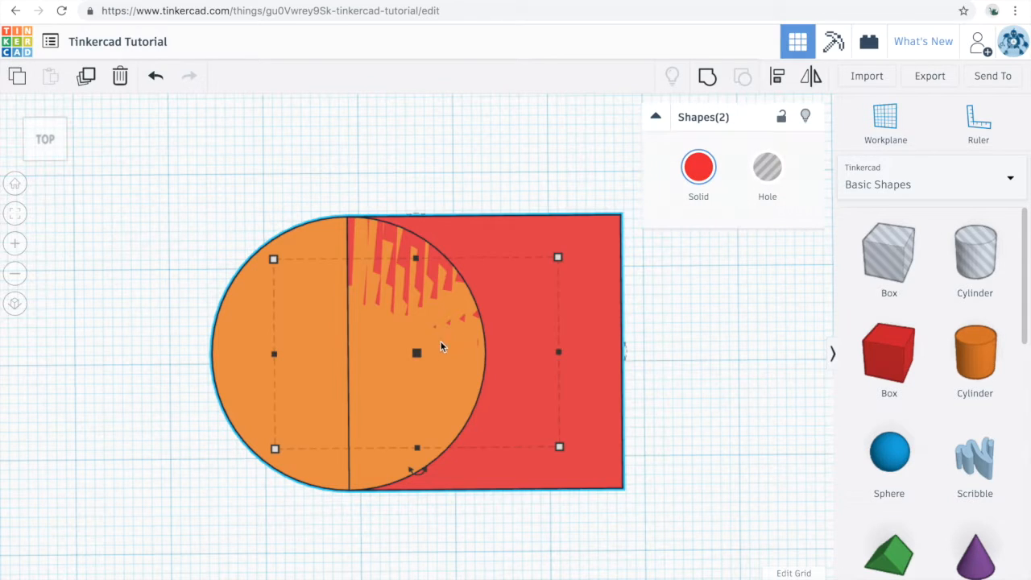
pyautogui.click(709, 76)
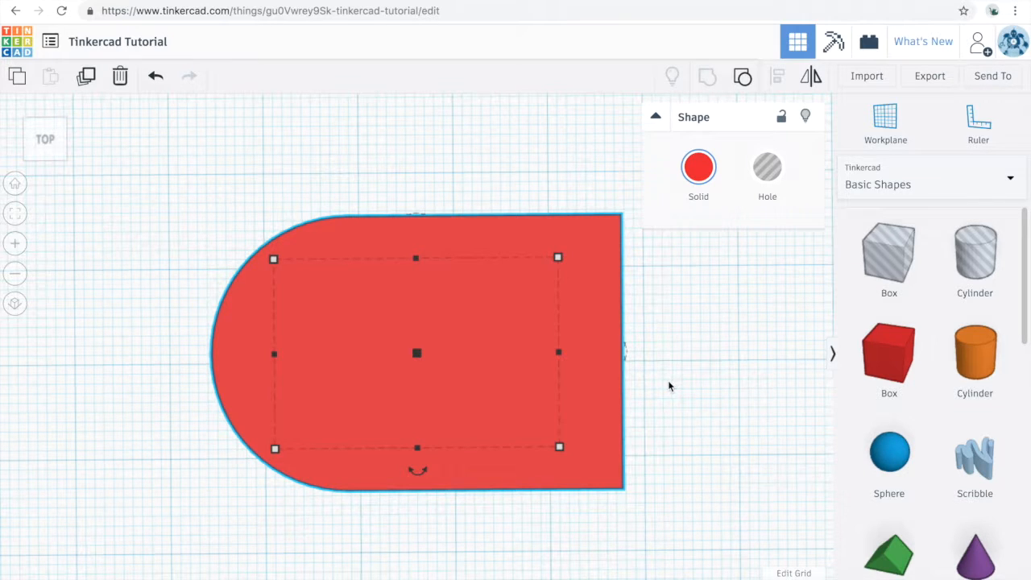
pyautogui.click(745, 77)
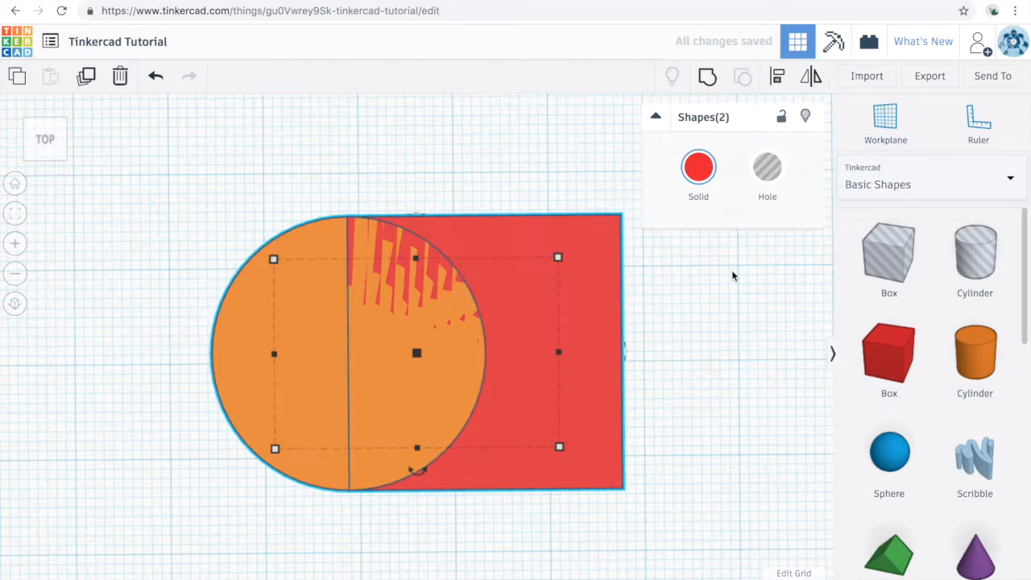
# Turn the orange cylinder into a hole and group it with the red box to cut a rounded notch
pyautogui.click(150, 330)
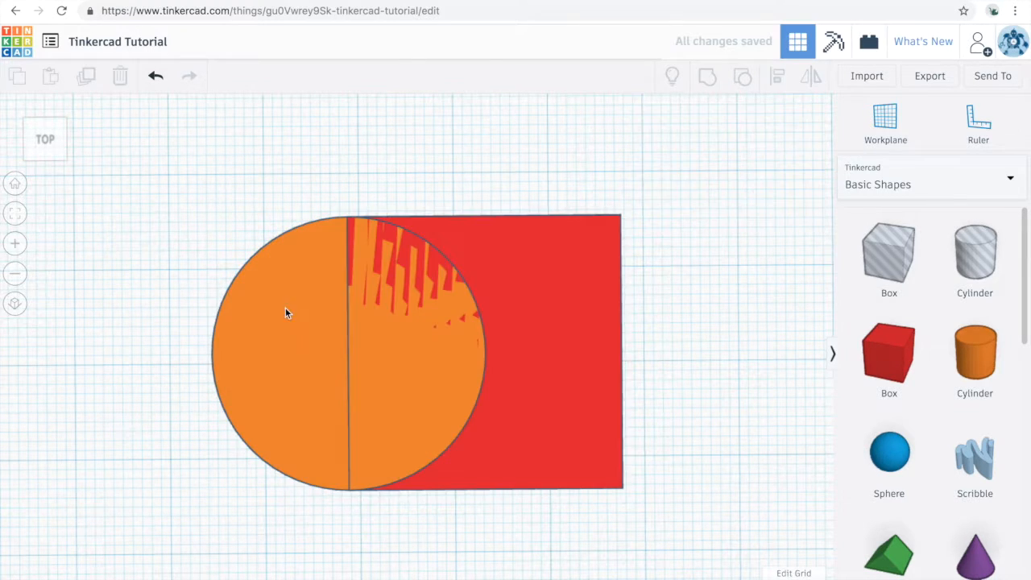
pyautogui.click(415, 419)
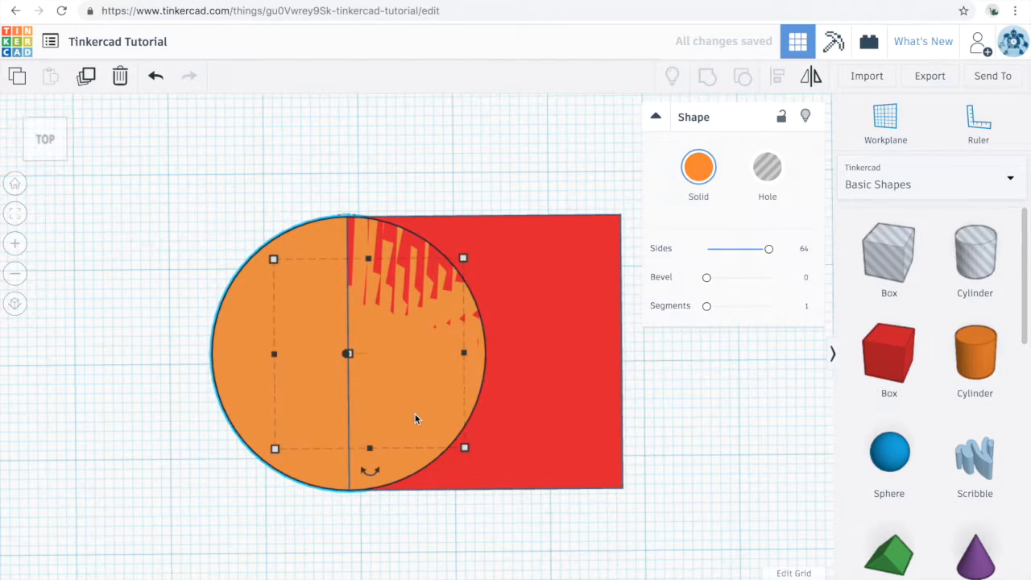
pyautogui.click(779, 172)
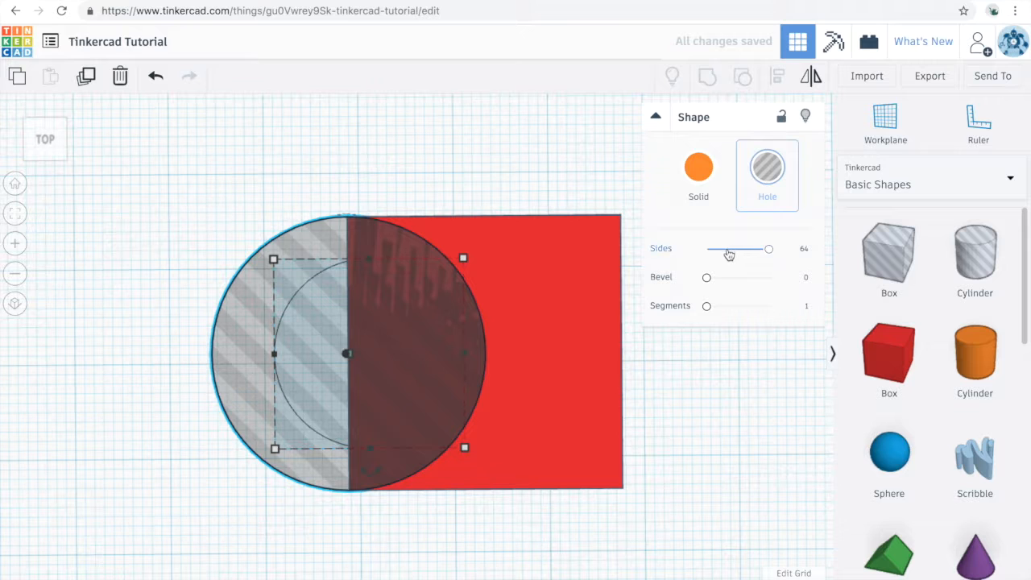
pyautogui.moveTo(276, 196); pyautogui.dragTo(416, 363)
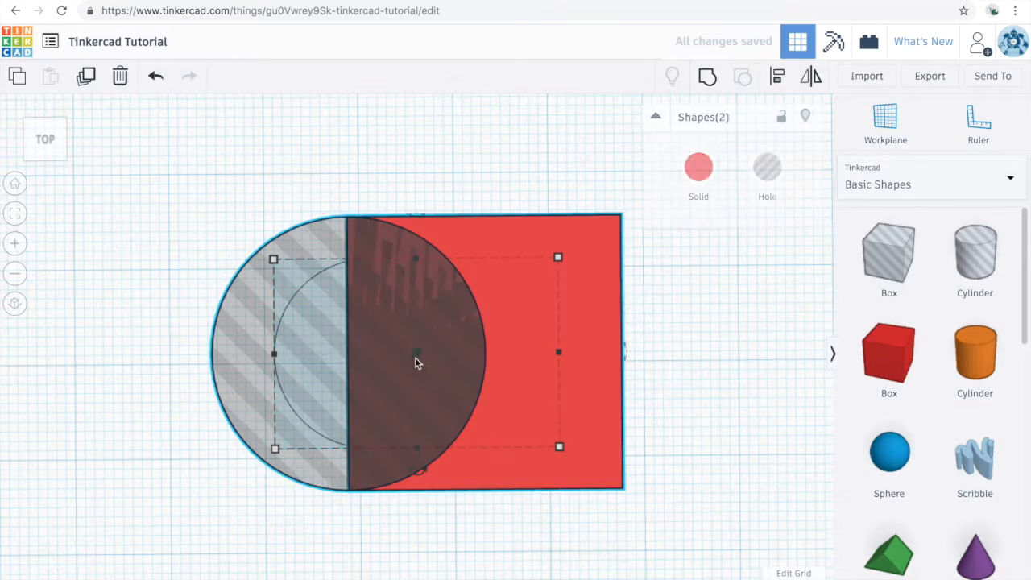
pyautogui.click(709, 77)
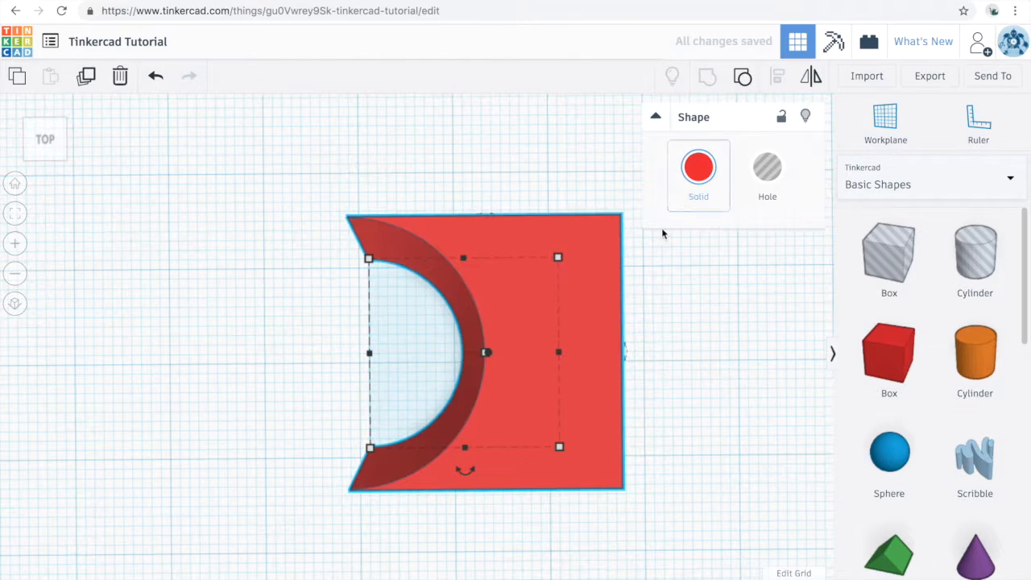
pyautogui.scroll(-8, 451, 358)
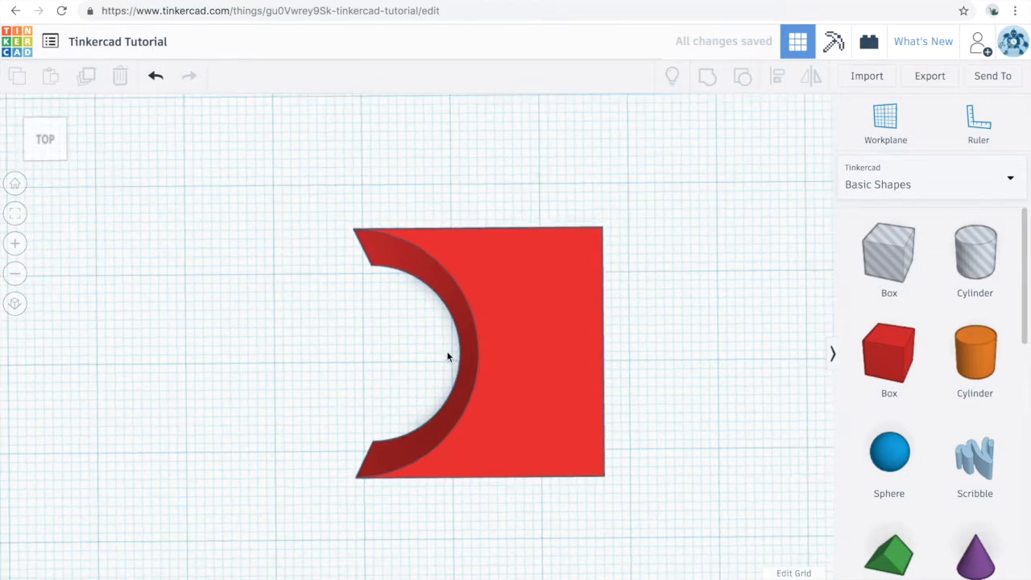
# Move the notched red box off the workplane's back-left corner, about 174 mm left and 149 mm back
pyautogui.scroll(-10, 455, 361)
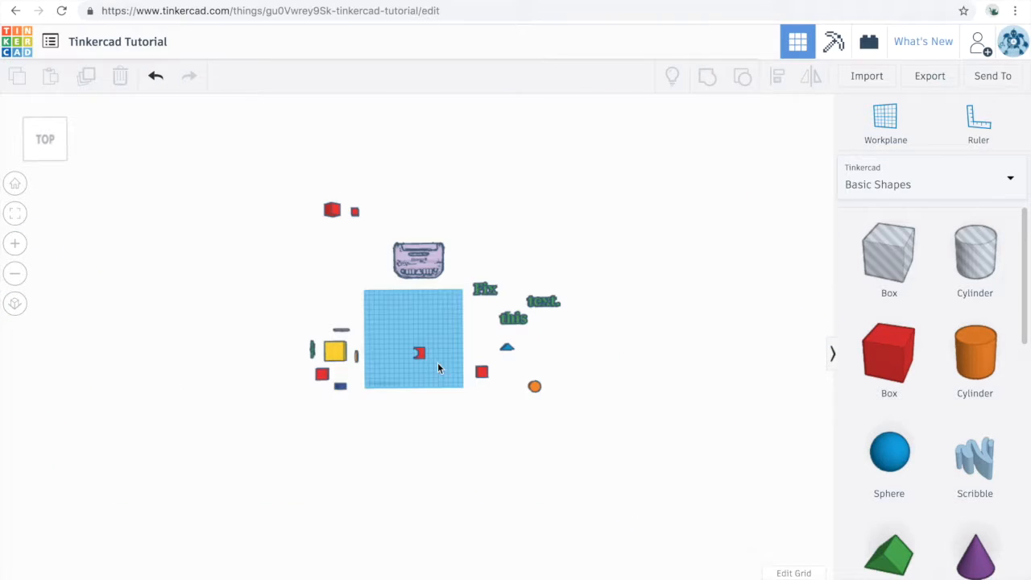
pyautogui.scroll(3, 420, 354)
pyautogui.moveTo(420, 354); pyautogui.dragTo(304, 254)
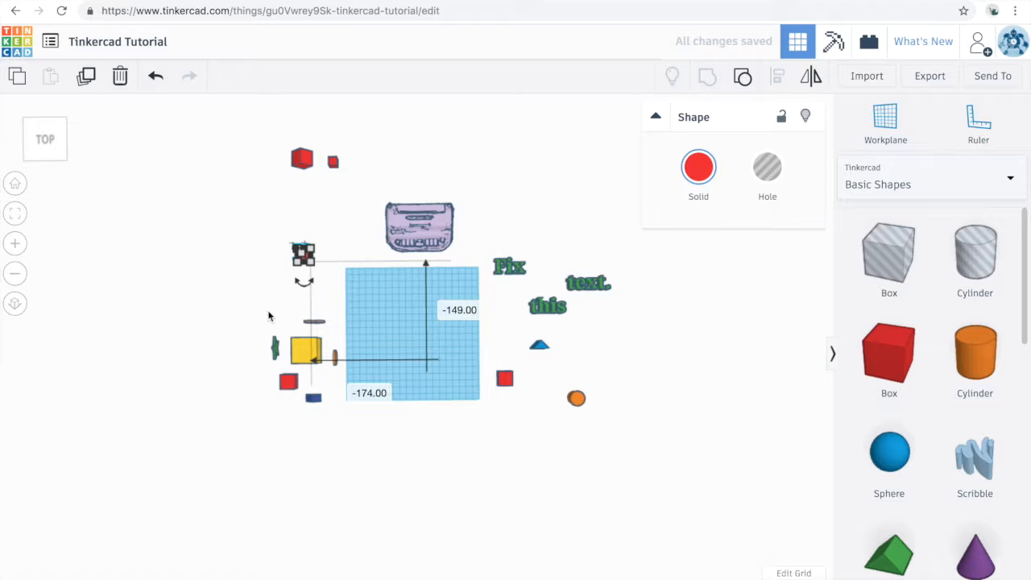
# Select the yellow box with its five surrounding shapes and move them onto the workplane, about 176 mm right and 35 mm back
pyautogui.click(251, 316)
pyautogui.moveTo(251, 318); pyautogui.dragTo(355, 416)
pyautogui.moveTo(311, 350); pyautogui.dragTo(442, 323)
pyautogui.scroll(6, 440, 333)
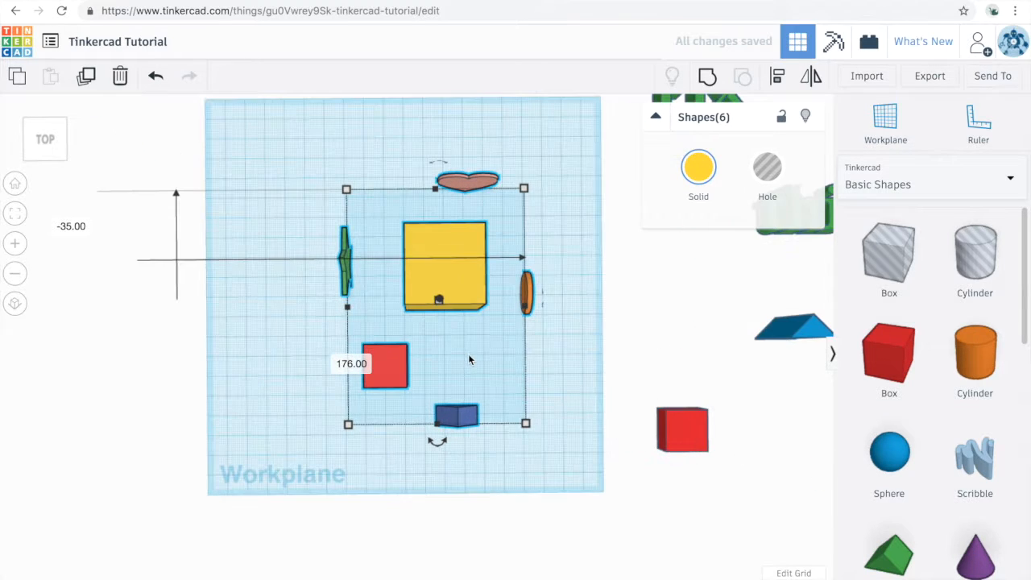
pyautogui.moveTo(527, 368); pyautogui.dragTo(569, 362, button='right')
pyautogui.click(569, 364)
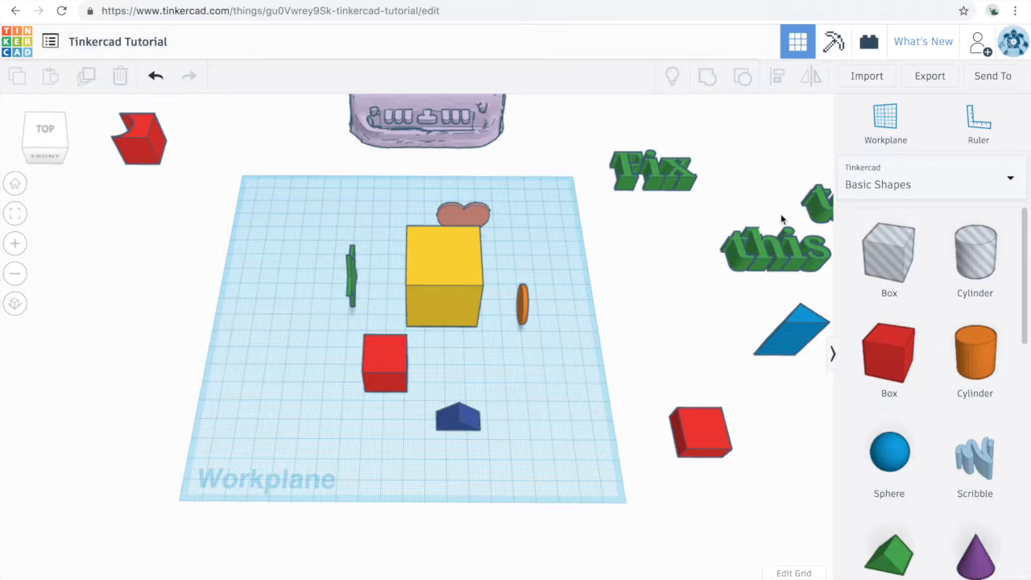
# Place a workplane on the yellow box's top face and seat the nearby red box centrally on it at height 0
pyautogui.click(886, 121)
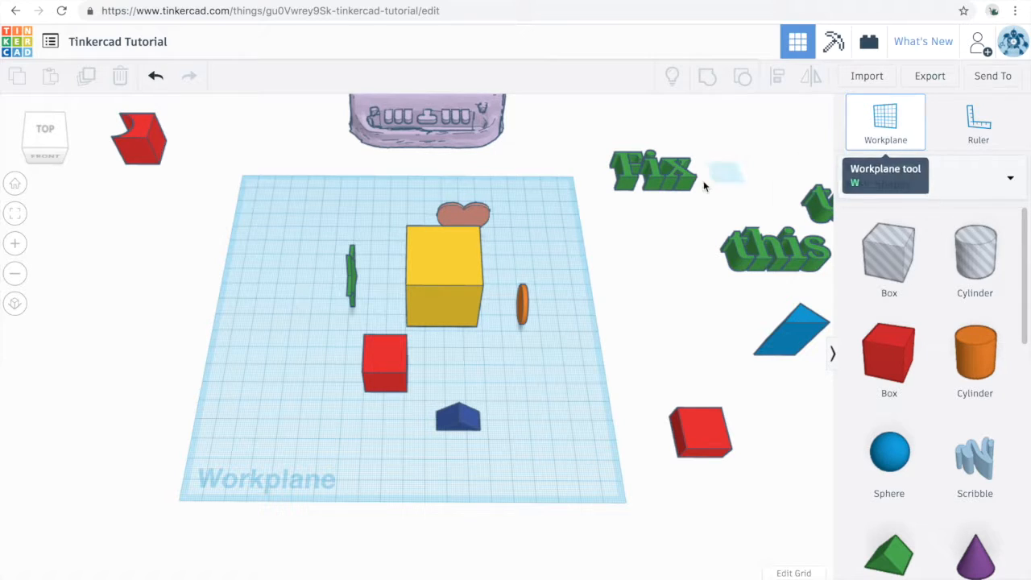
pyautogui.click(449, 269)
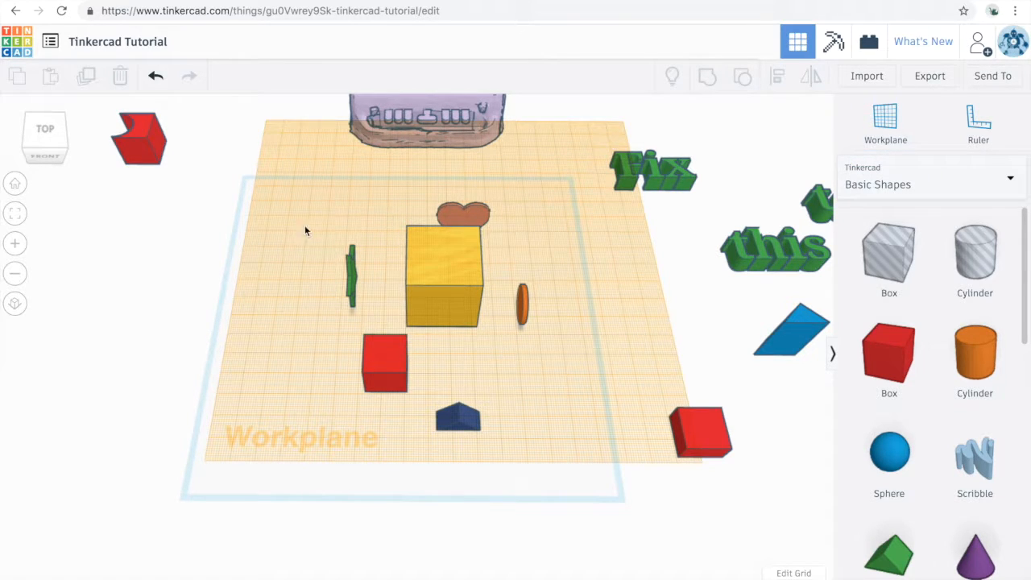
pyautogui.moveTo(391, 346); pyautogui.dragTo(445, 292)
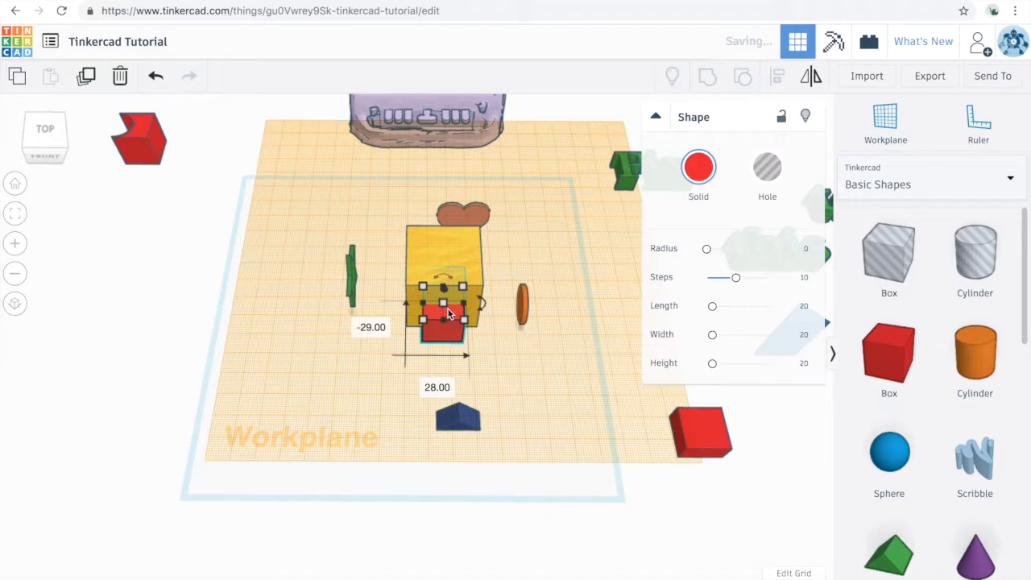
pyautogui.moveTo(449, 279); pyautogui.dragTo(450, 280, button='right')
pyautogui.moveTo(447, 276); pyautogui.dragTo(447, 202)
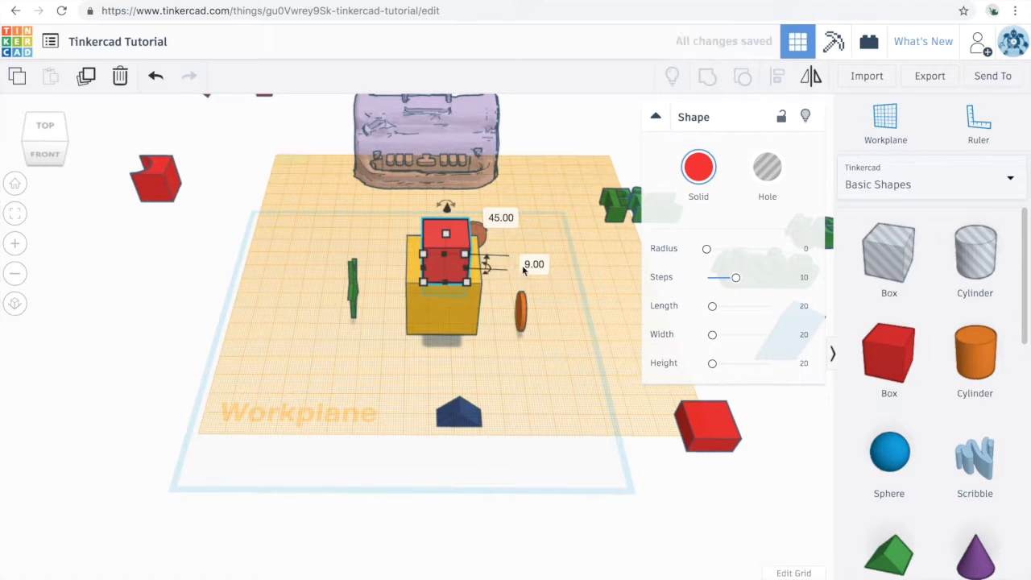
pyautogui.write('0')
pyautogui.press('Return')
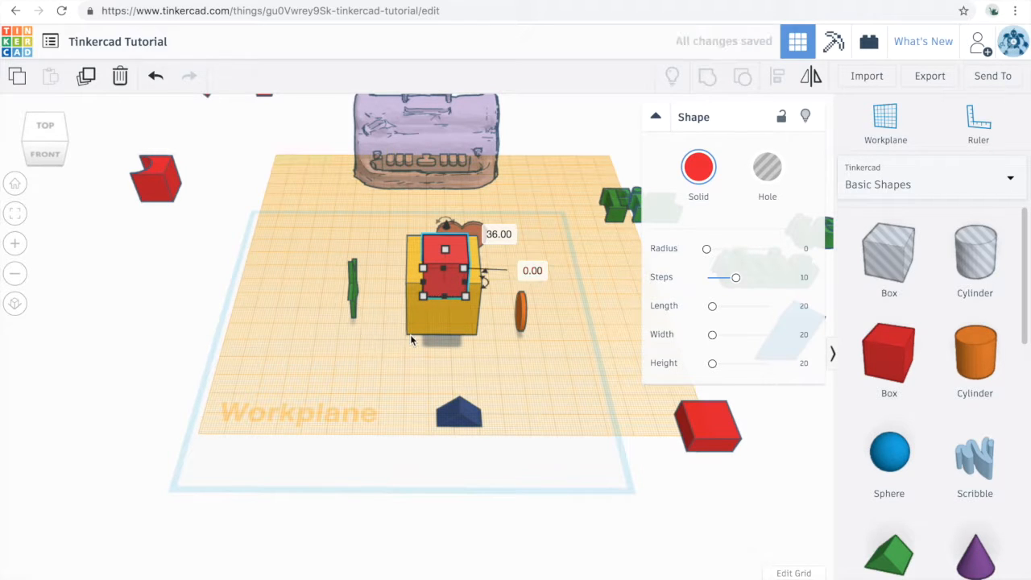
pyautogui.moveTo(423, 367); pyautogui.dragTo(466, 338, button='right')
pyautogui.moveTo(461, 280); pyautogui.dragTo(464, 258)
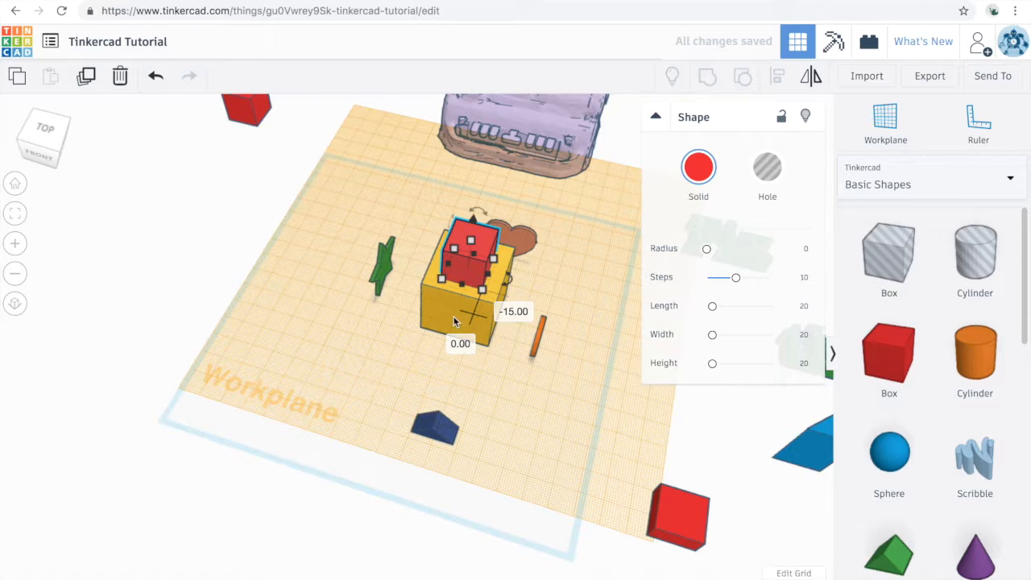
# Place a workplane on the yellow box's front face and attach the dark blue shape to its middle at height 0
pyautogui.press('w')
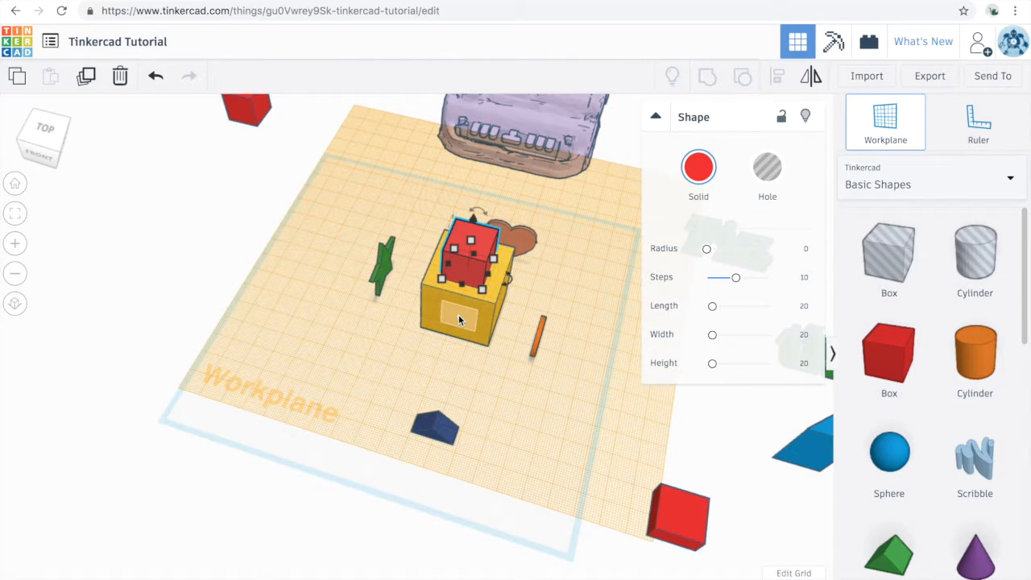
pyautogui.click(459, 315)
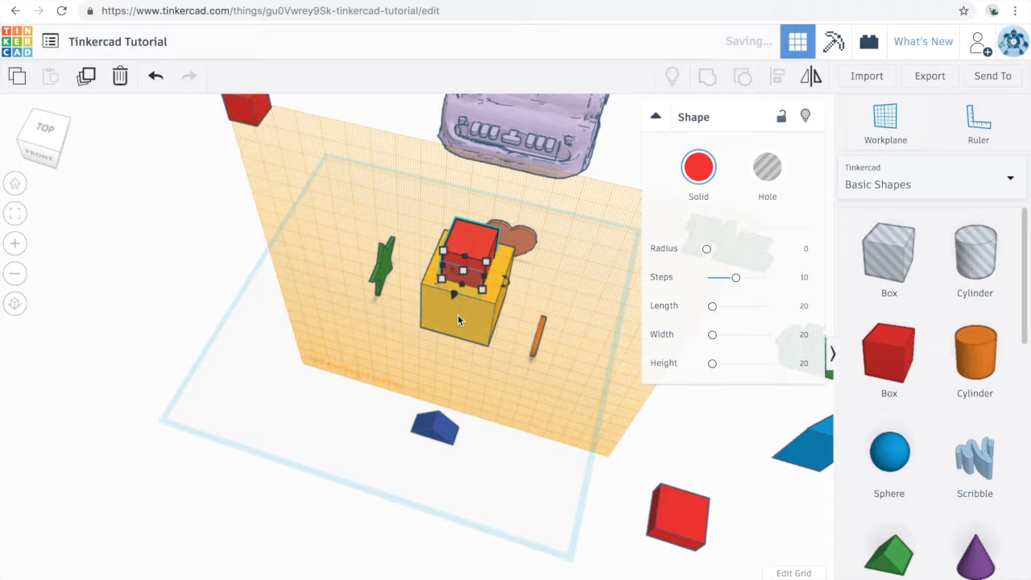
pyautogui.click(435, 426)
pyautogui.moveTo(418, 461); pyautogui.dragTo(408, 485)
pyautogui.click(399, 345)
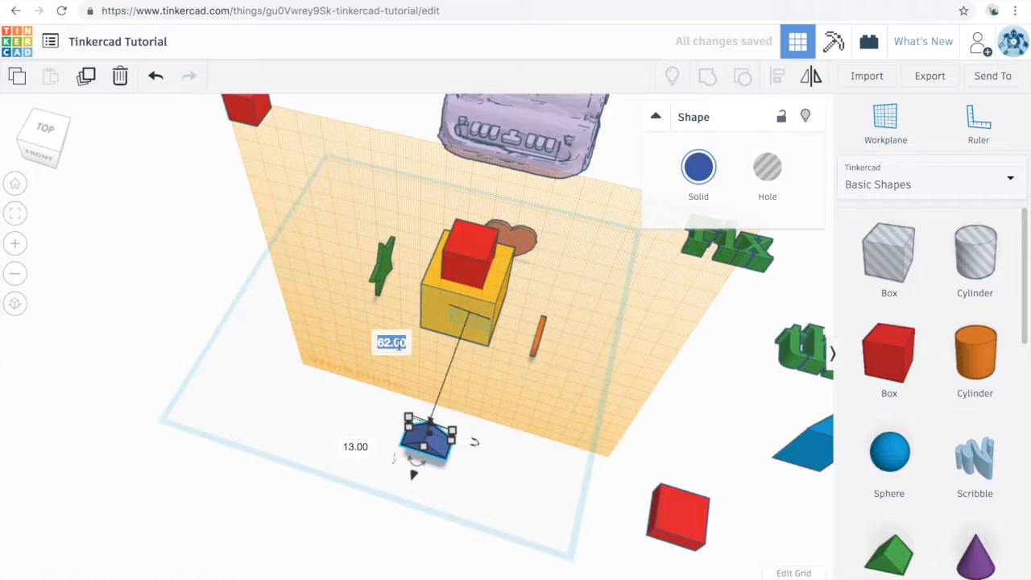
pyautogui.write('0')
pyautogui.press('Return')
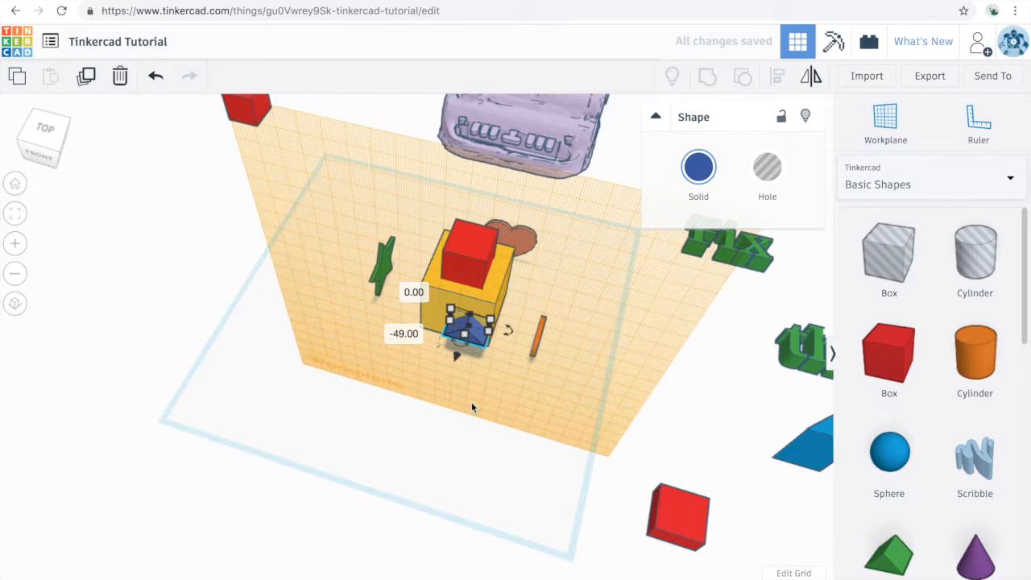
pyautogui.click(472, 344)
pyautogui.moveTo(466, 332); pyautogui.dragTo(458, 323)
# Place a workplane on the yellow box's right face and set the orange disc's height above it to 0
pyautogui.click(570, 355)
pyautogui.moveTo(571, 354); pyautogui.dragTo(524, 349, button='right')
pyautogui.press('w')
pyautogui.click(540, 383)
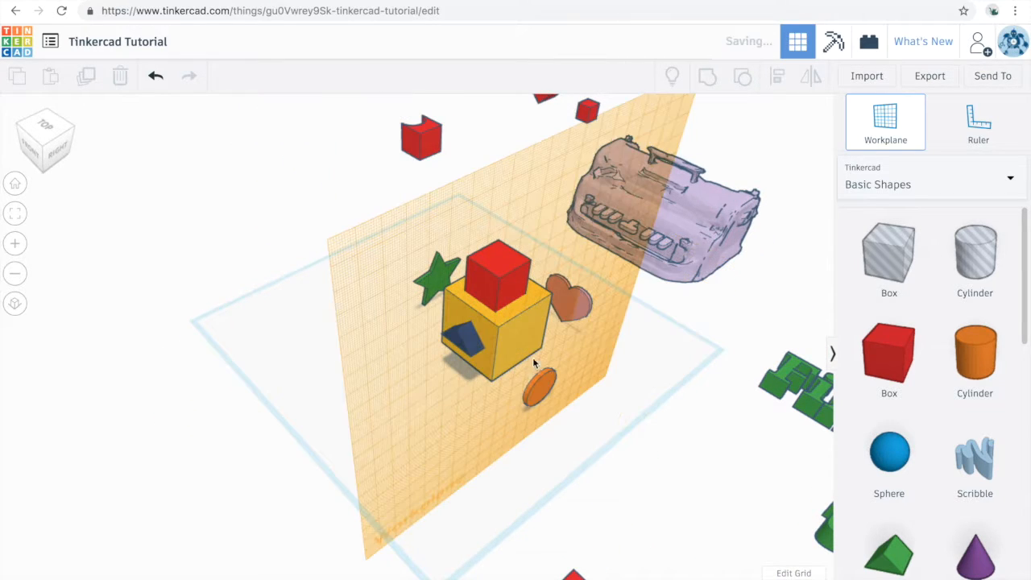
pyautogui.moveTo(548, 406); pyautogui.dragTo(587, 434)
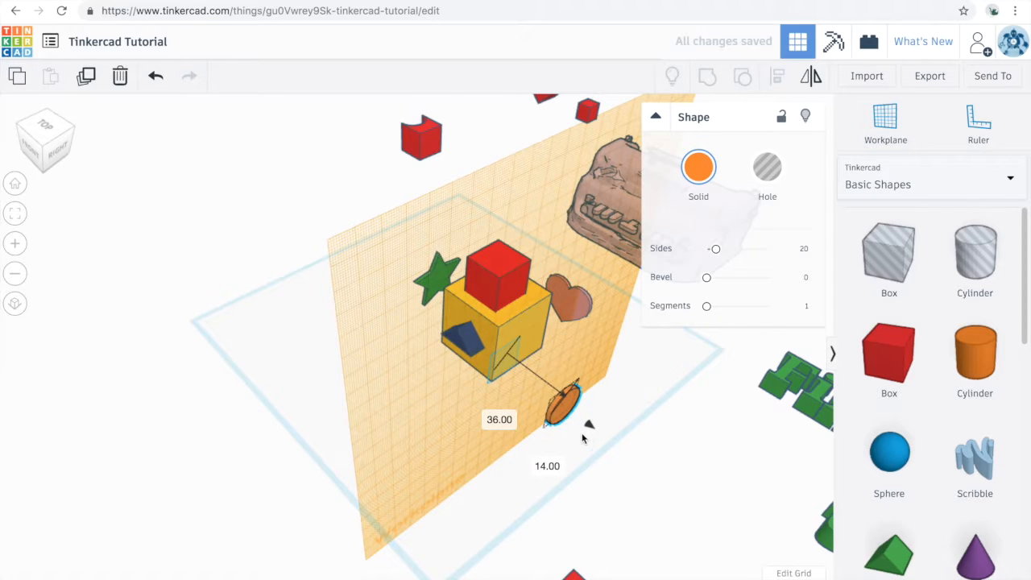
pyautogui.click(499, 419)
pyautogui.write('0')
pyautogui.press('Return')
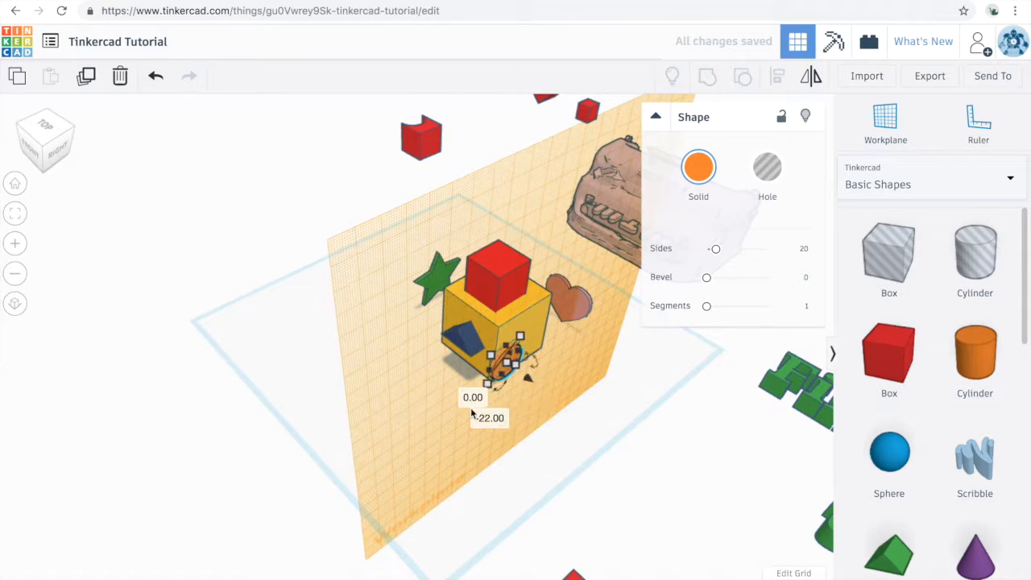
# Slide the orange disc onto the middle of the yellow box's right face, keeping its original rotation
pyautogui.click(500, 418)
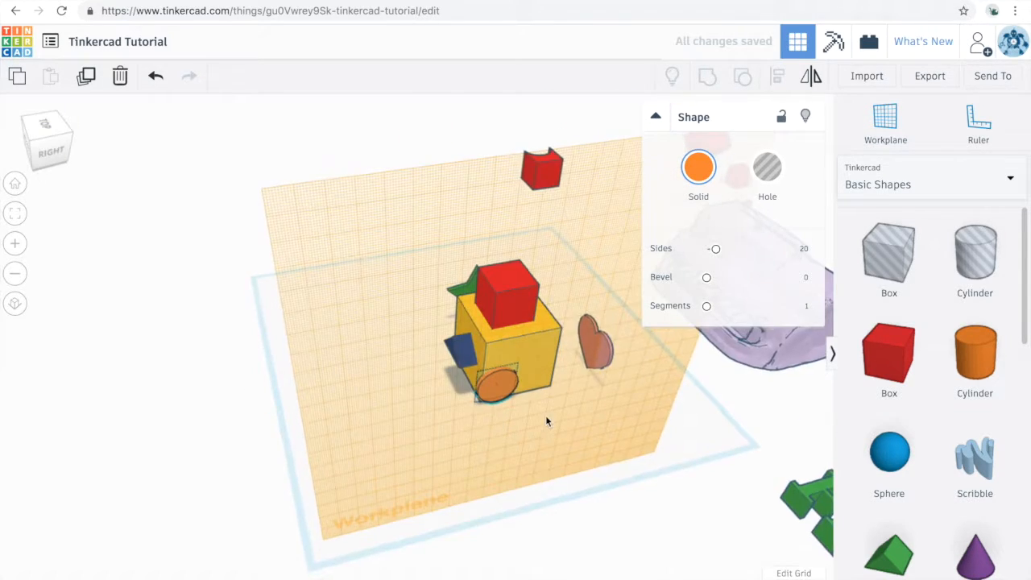
pyautogui.click(509, 396)
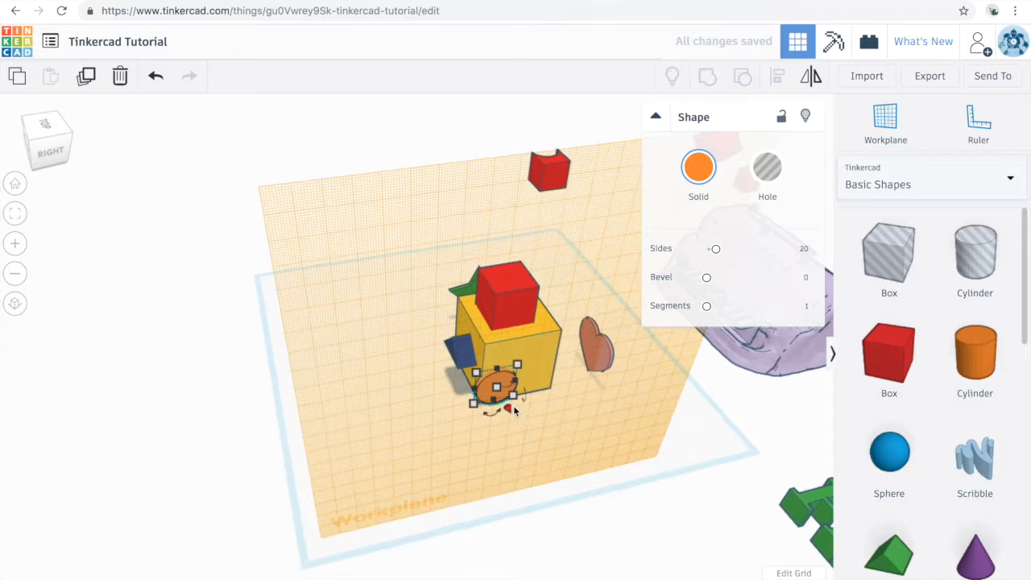
pyautogui.moveTo(518, 381); pyautogui.dragTo(544, 434)
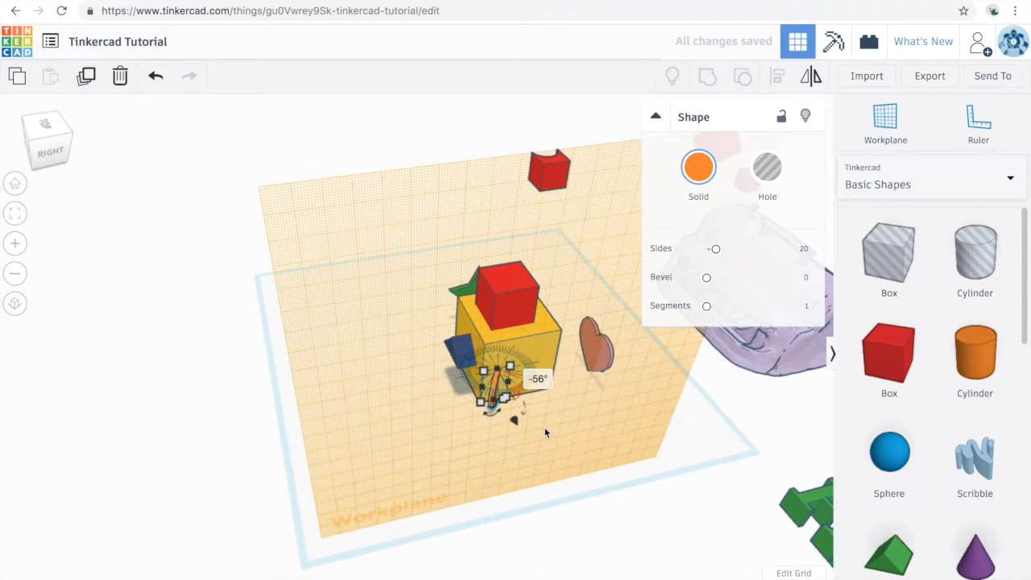
pyautogui.hotkey('ctrl', 'z')
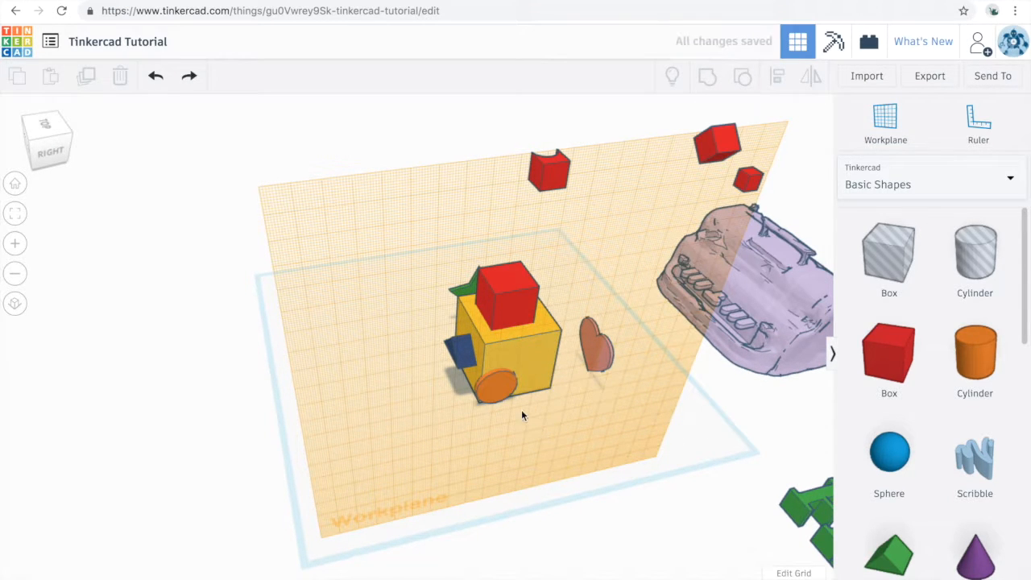
pyautogui.moveTo(501, 389); pyautogui.dragTo(530, 371)
# Place a workplane on the yellow box's back face and attach the salmon heart to its middle at height 0
pyautogui.moveTo(588, 411); pyautogui.dragTo(514, 405, button='right')
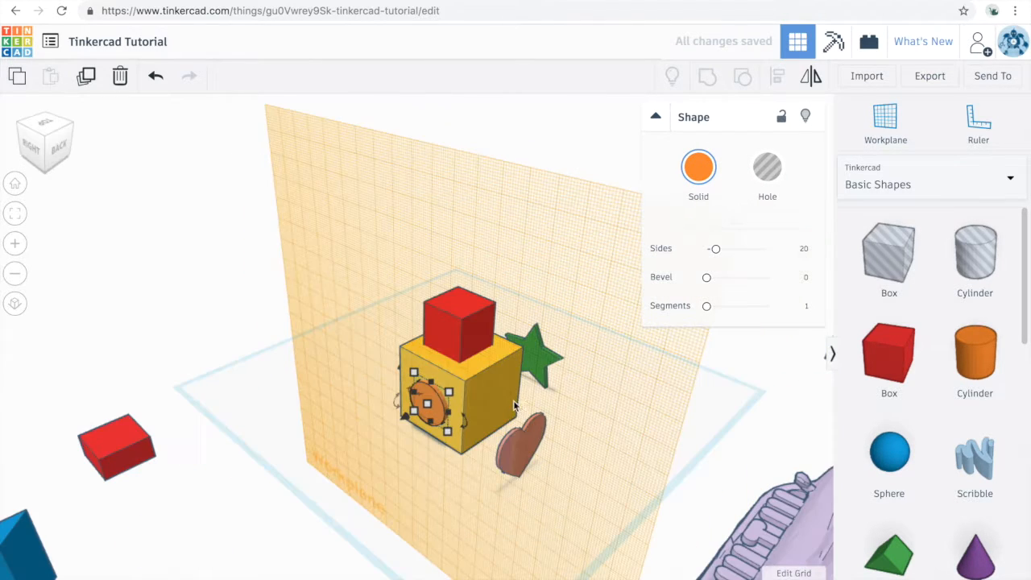
pyautogui.press('w')
pyautogui.click(493, 396)
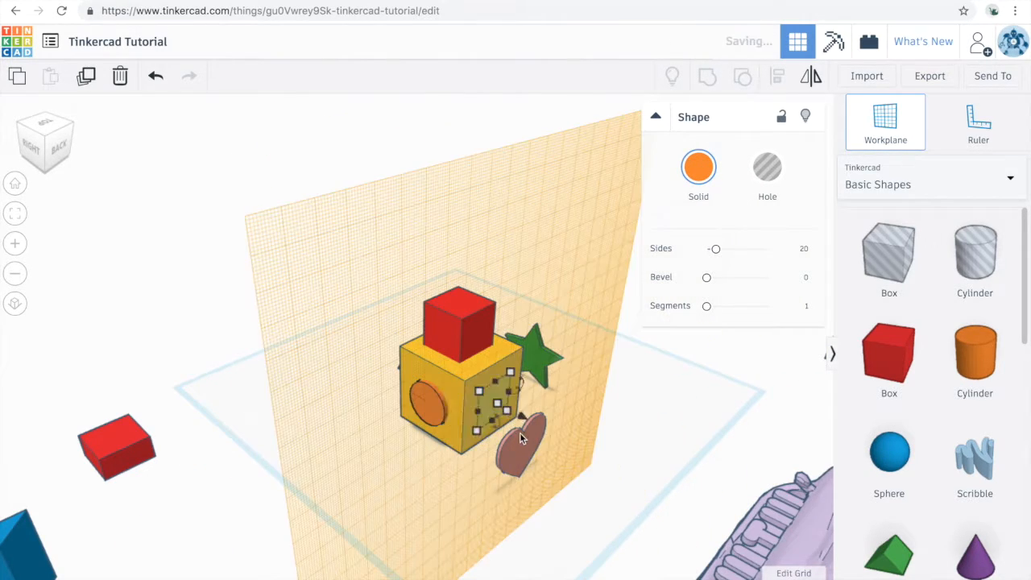
pyautogui.click(545, 456)
pyautogui.moveTo(552, 469); pyautogui.dragTo(581, 487)
pyautogui.click(507, 476)
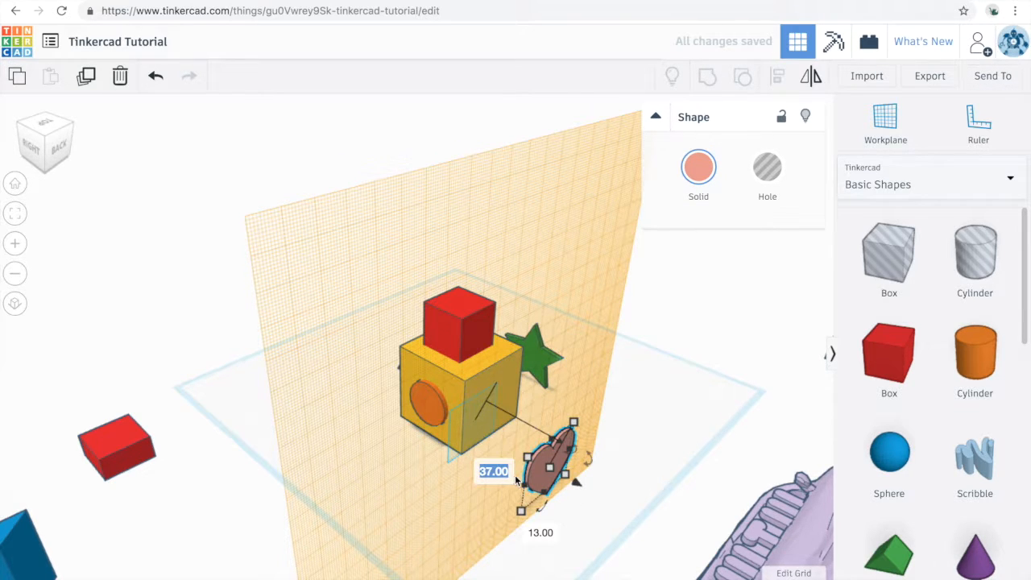
pyautogui.write('0')
pyautogui.press('Return')
pyautogui.click(592, 447)
pyautogui.moveTo(592, 447); pyautogui.dragTo(402, 448, button='right')
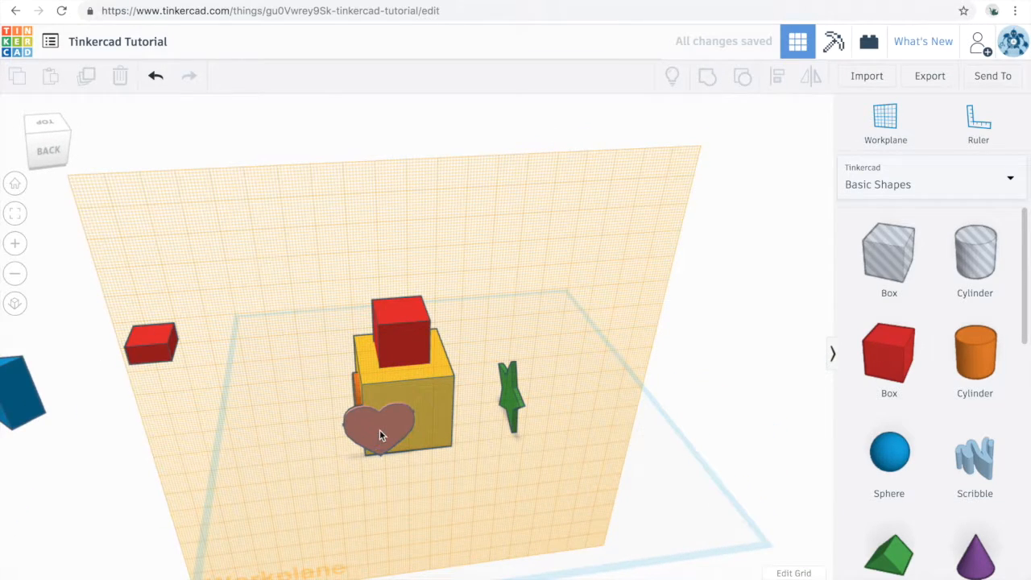
pyautogui.moveTo(397, 423)
pyautogui.mouseDown()
pyautogui.moveTo(418, 426)
pyautogui.moveTo(399, 434)
pyautogui.mouseUp()
# Place a workplane on the yellow box's left face and attach the green star to its middle at height 0
pyautogui.moveTo(398, 434); pyautogui.dragTo(352, 344, button='right')
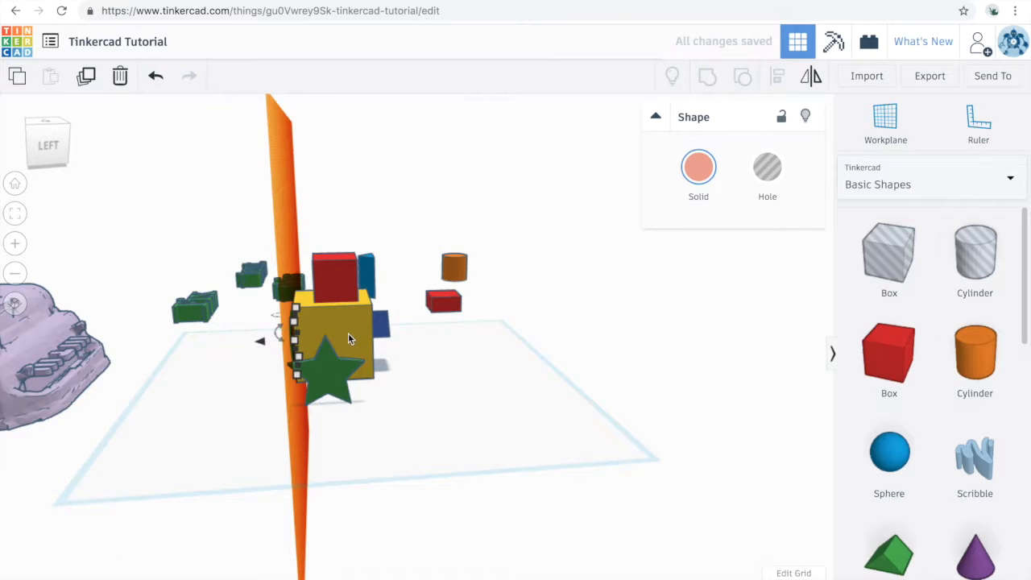
pyautogui.press('w')
pyautogui.click(342, 332)
pyautogui.click(336, 378)
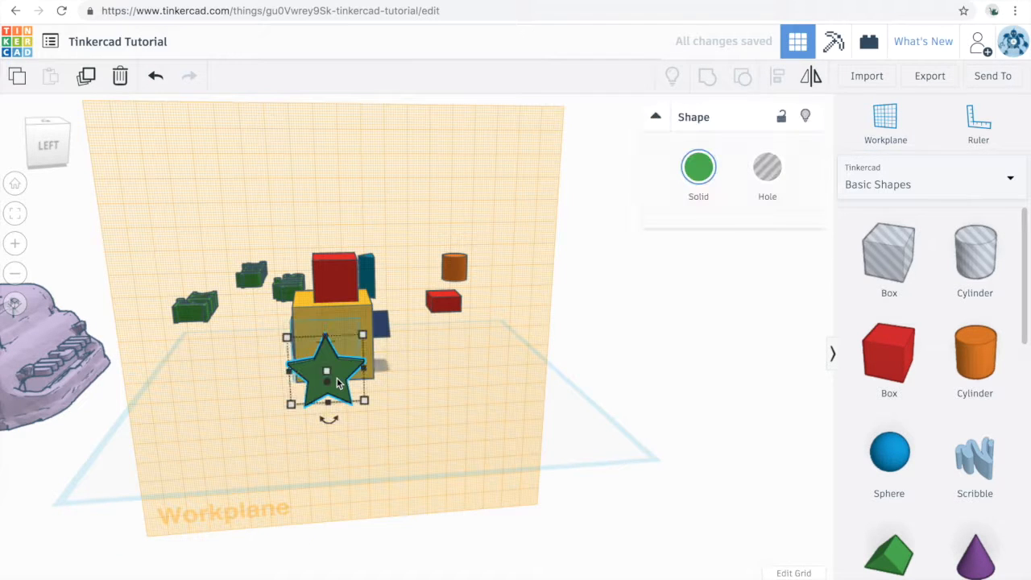
pyautogui.moveTo(327, 399); pyautogui.dragTo(325, 420)
pyautogui.click(281, 336)
pyautogui.write('0')
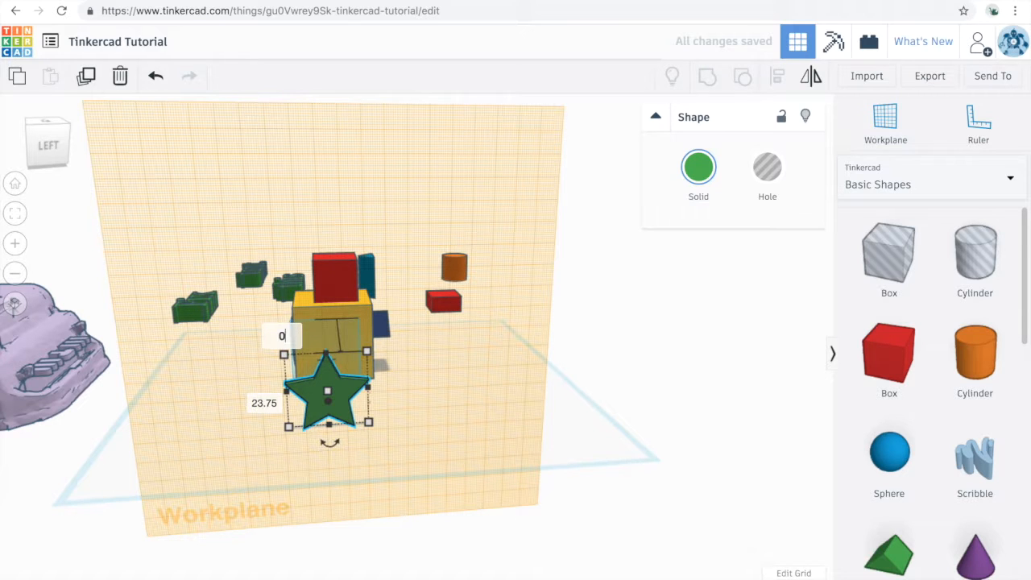
pyautogui.press('Return')
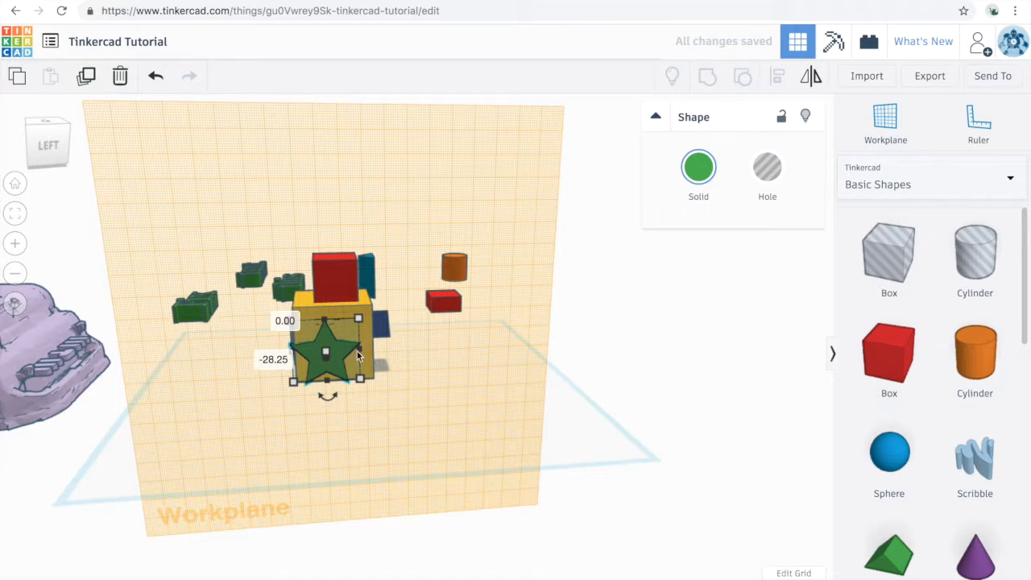
pyautogui.moveTo(348, 346); pyautogui.dragTo(365, 342)
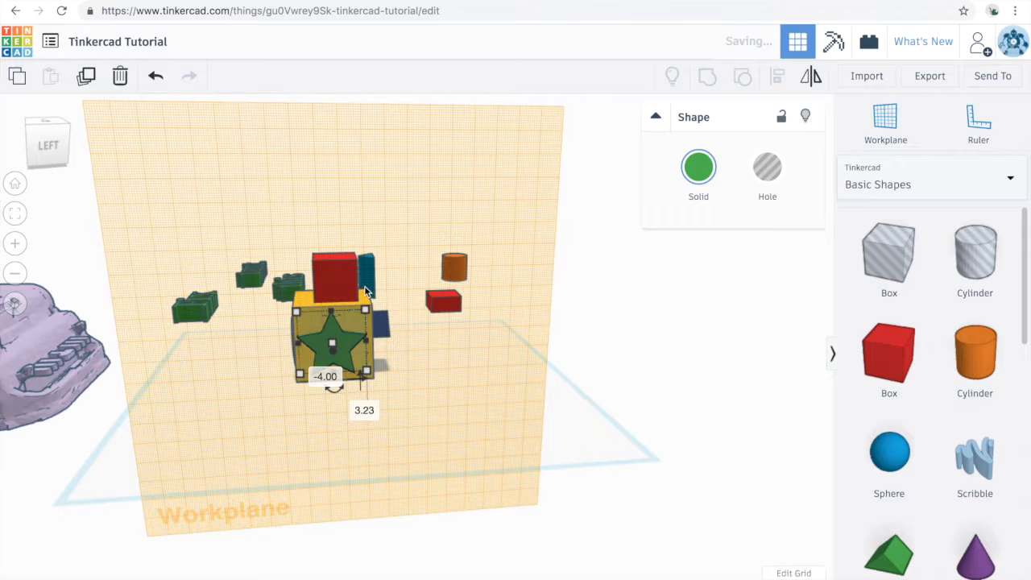
# Return the workplane to the original base grid and reduce the height of the red box on top of the yellow box
pyautogui.click(333, 272)
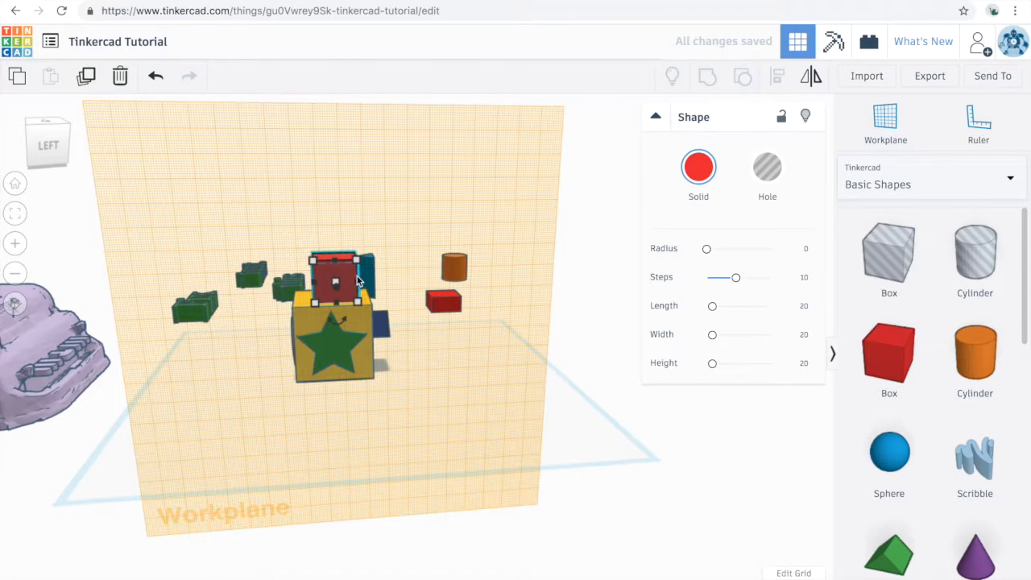
pyautogui.click(435, 404)
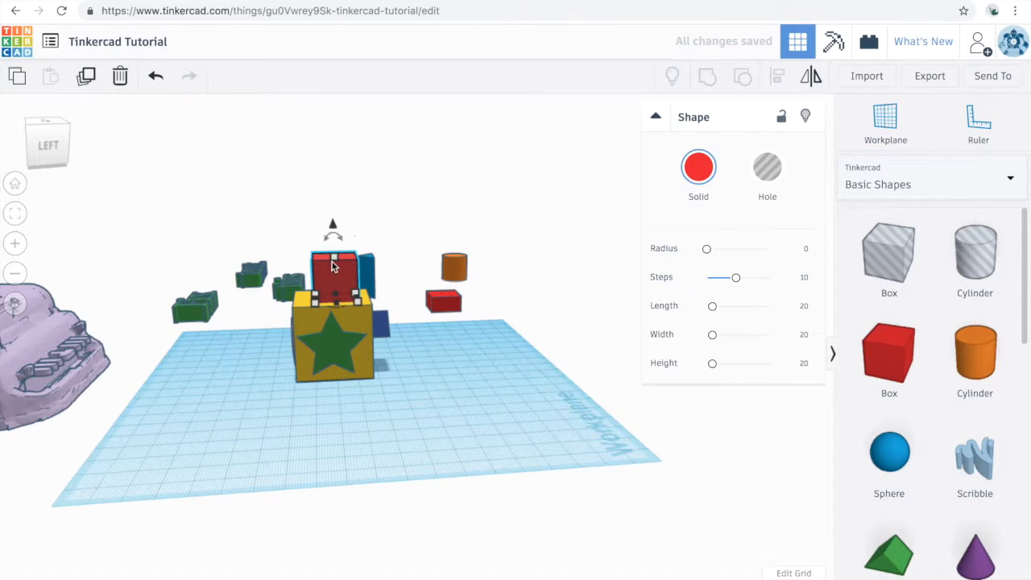
pyautogui.moveTo(335, 259); pyautogui.dragTo(336, 283)
# Select the yellow box with all its attached shapes and move them off the workplane's left side
pyautogui.moveTo(391, 409); pyautogui.dragTo(369, 411, button='right')
pyautogui.moveTo(315, 244); pyautogui.dragTo(450, 384)
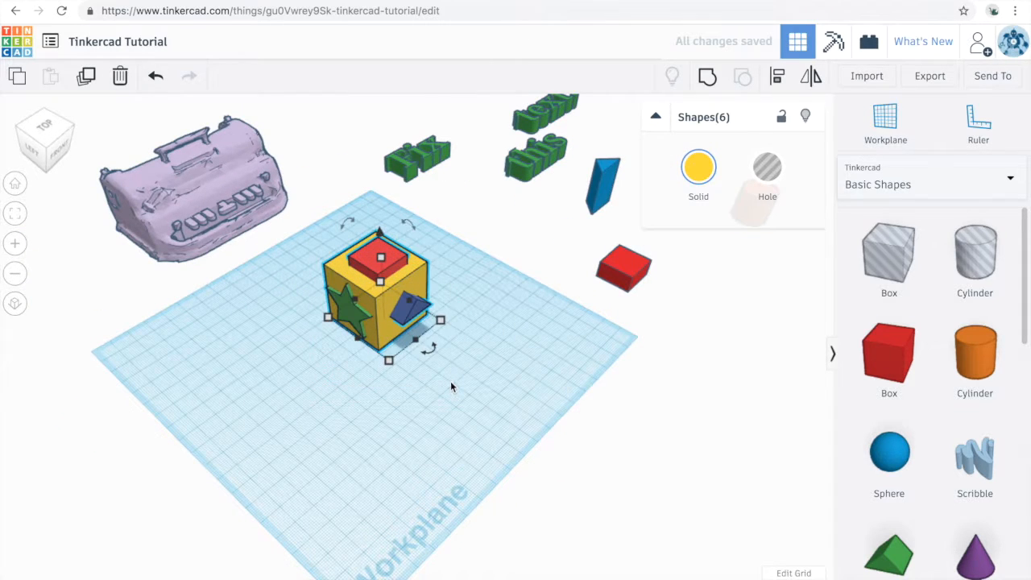
pyautogui.moveTo(417, 279); pyautogui.dragTo(141, 496)
# Select the three green text words "Fix", "this" and "text." and move them together onto the workplane
pyautogui.moveTo(630, 425); pyautogui.dragTo(491, 394, button='right')
pyautogui.scroll(-2, 475, 396)
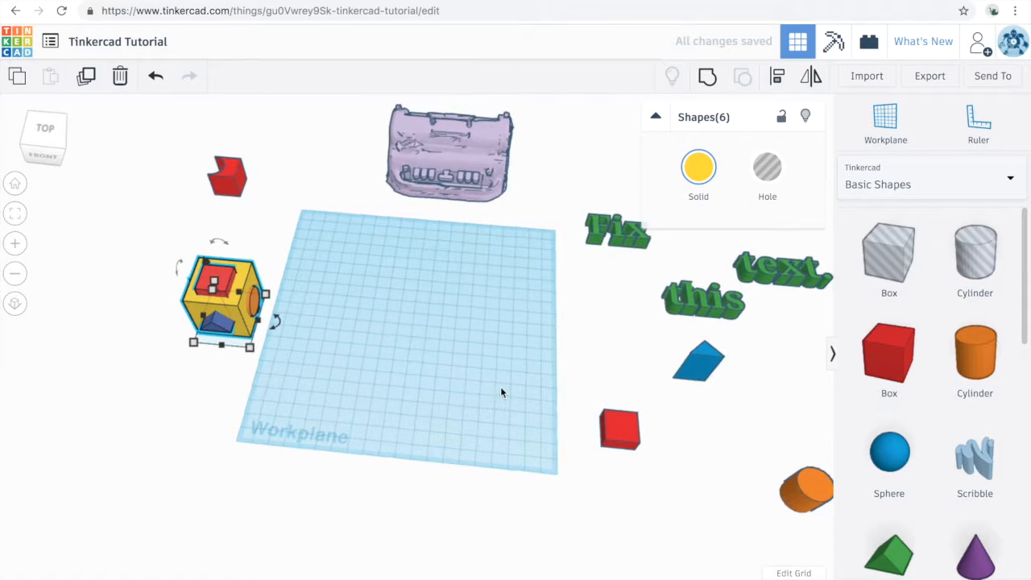
pyautogui.scroll(-3, 504, 390)
pyautogui.moveTo(570, 233); pyautogui.dragTo(465, 339)
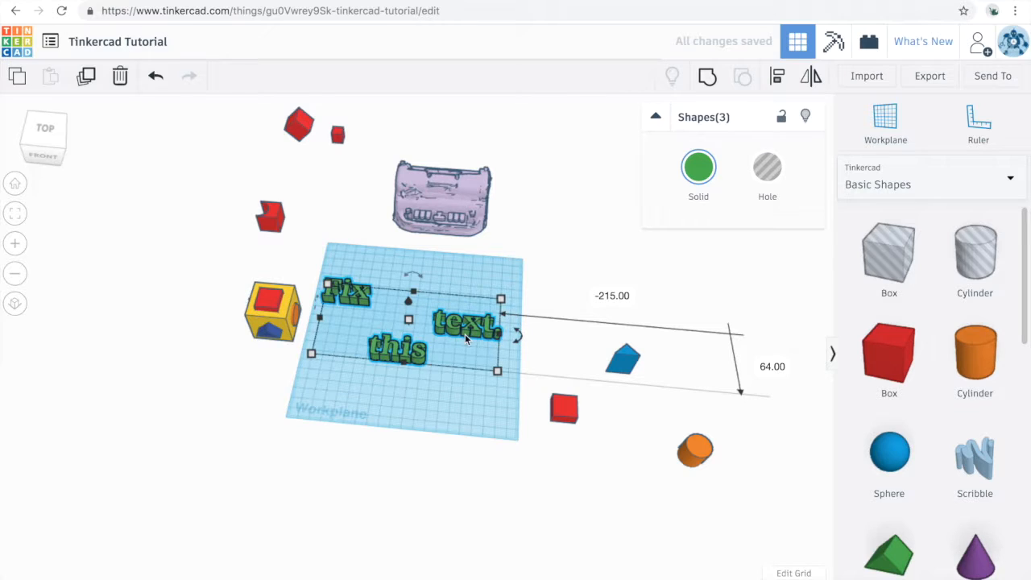
# Align the three green words along their back edges, and finally along their front edges so they share a baseline
pyautogui.click(778, 80)
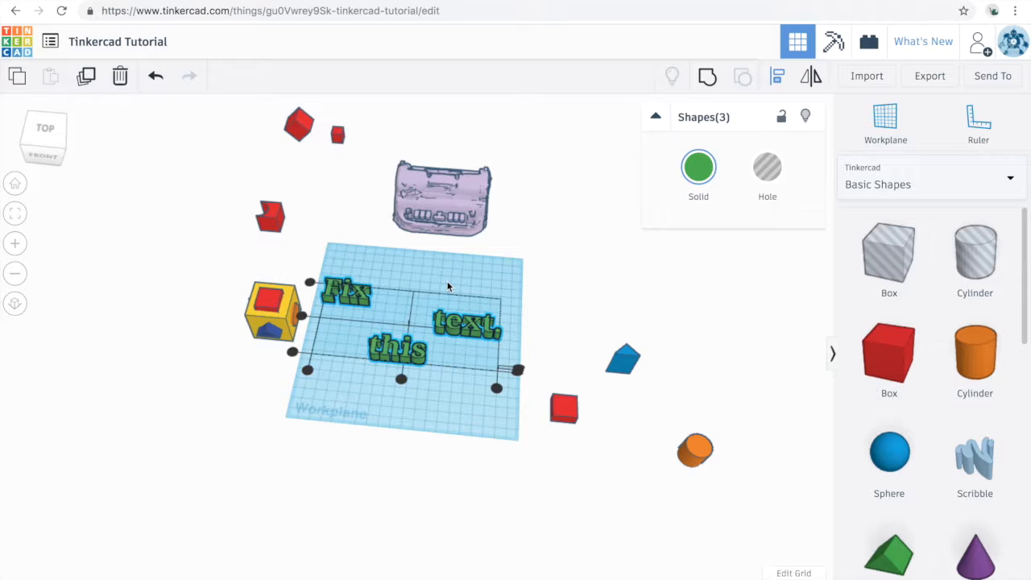
pyautogui.click(311, 285)
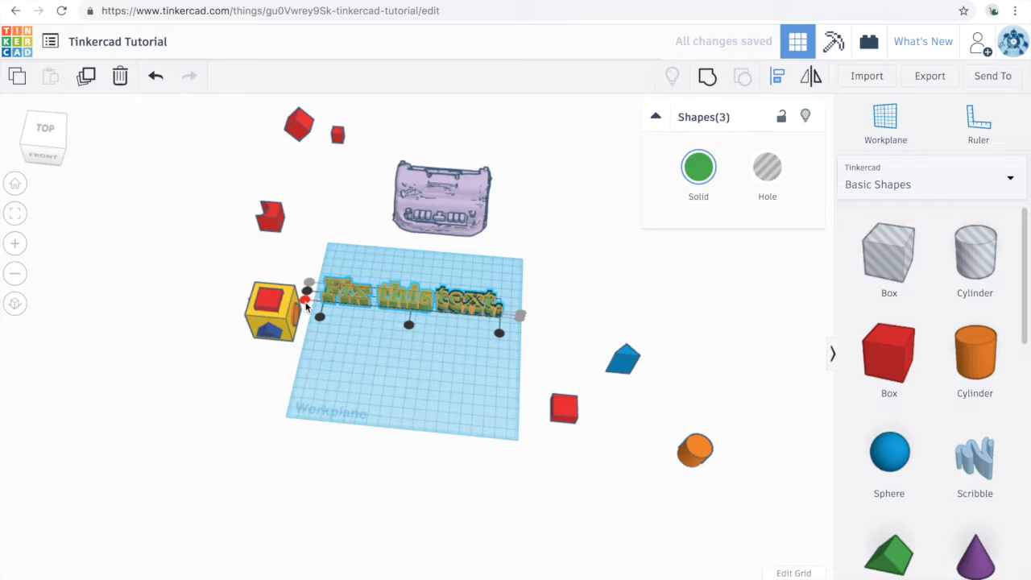
pyautogui.click(306, 301)
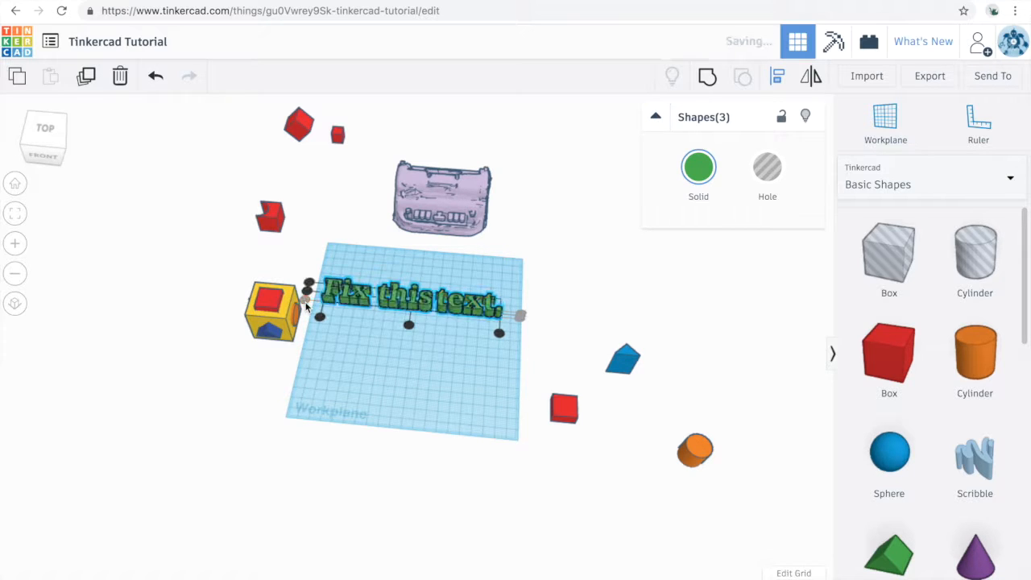
pyautogui.click(423, 348)
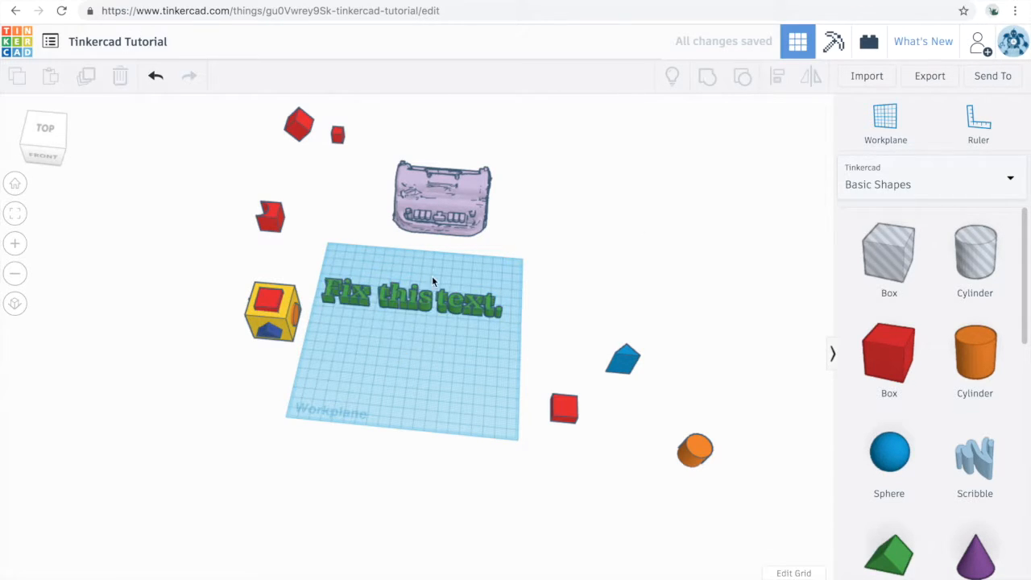
# Select the blue wedge, red box and orange cylinder and move them together onto the workplane in front of the text
pyautogui.moveTo(432, 276); pyautogui.dragTo(430, 369, button='right')
pyautogui.scroll(6, 407, 318)
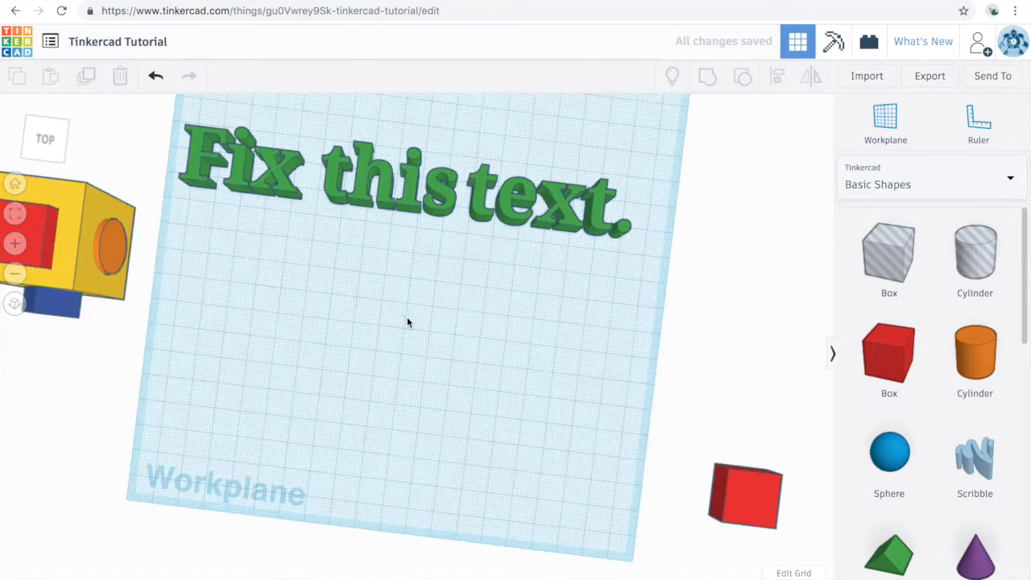
pyautogui.scroll(-3, 398, 290)
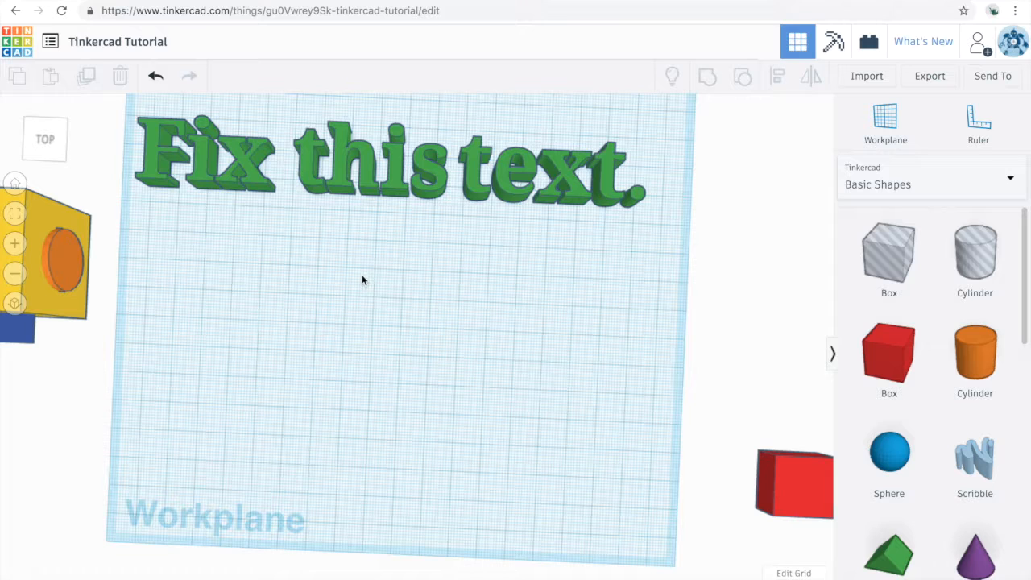
pyautogui.scroll(-6, 364, 280)
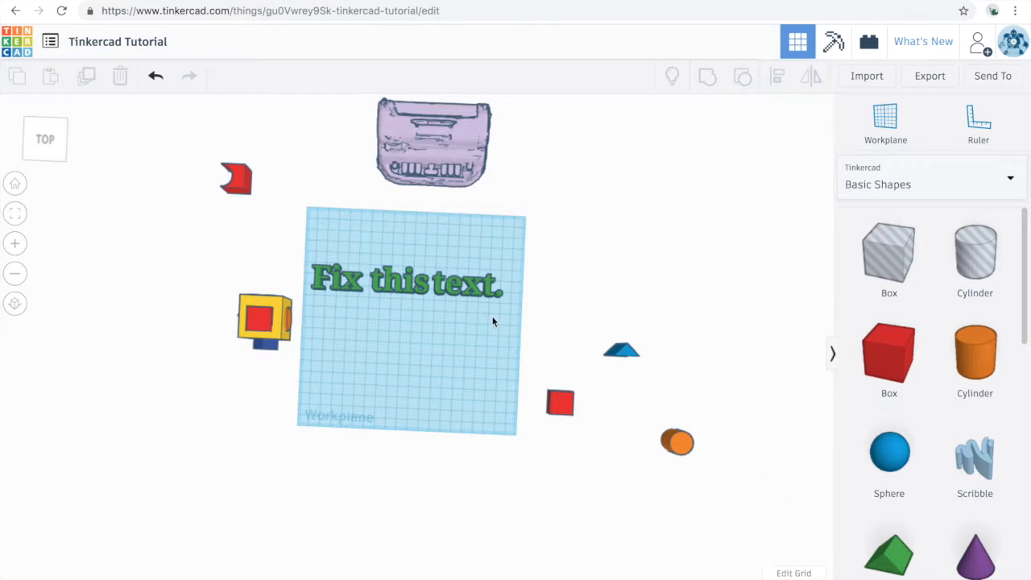
pyautogui.moveTo(493, 322); pyautogui.dragTo(713, 476)
pyautogui.moveTo(566, 402); pyautogui.dragTo(369, 376)
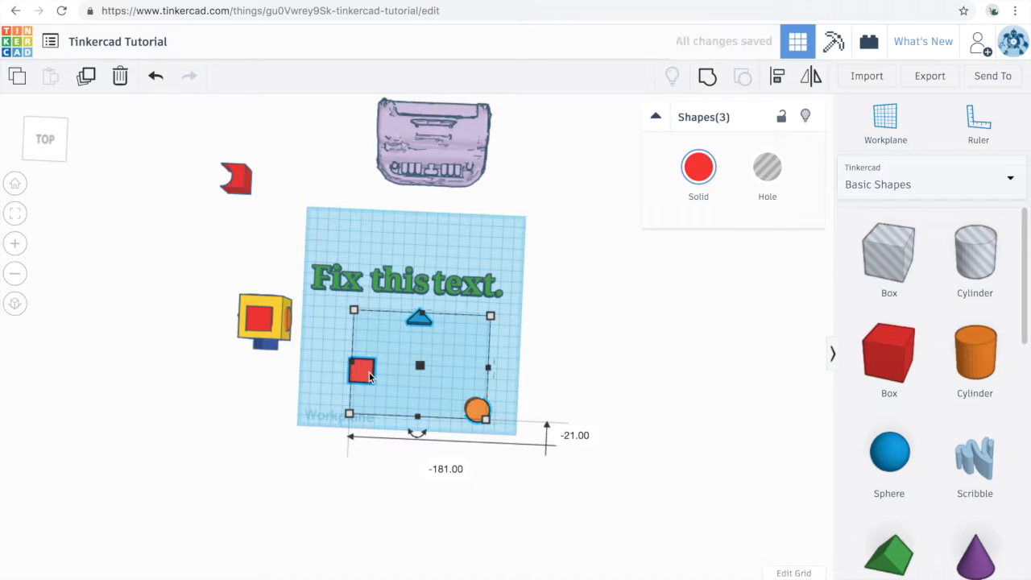
# Align the blue wedge, red box and orange cylinder to their common centre in both horizontal directions
pyautogui.press('l')
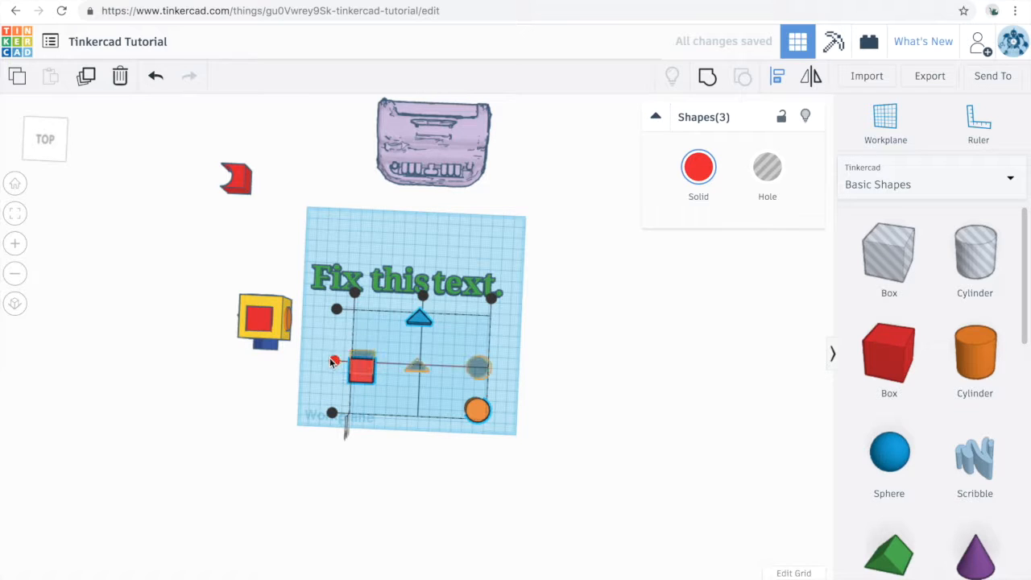
pyautogui.click(333, 361)
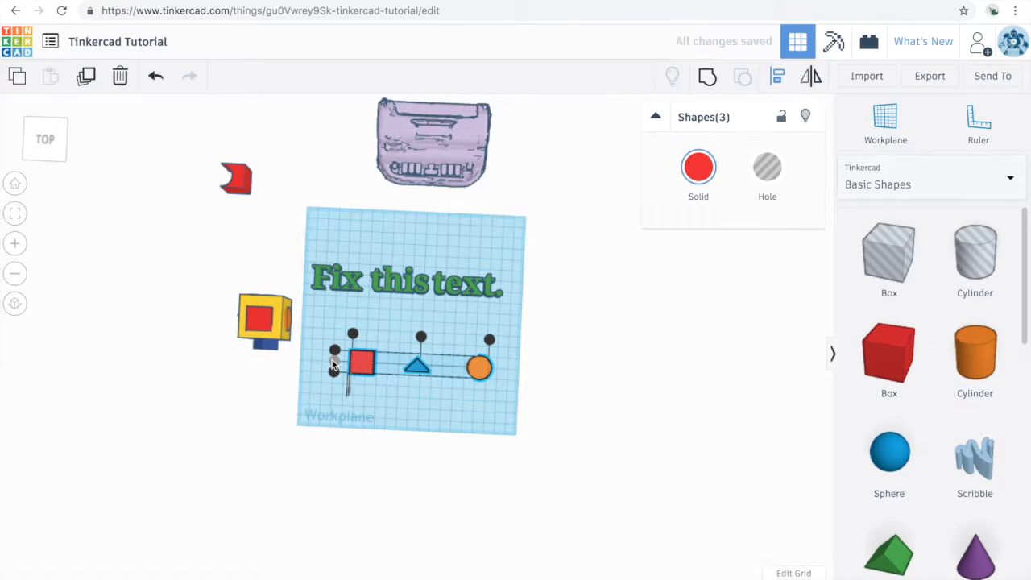
pyautogui.click(421, 338)
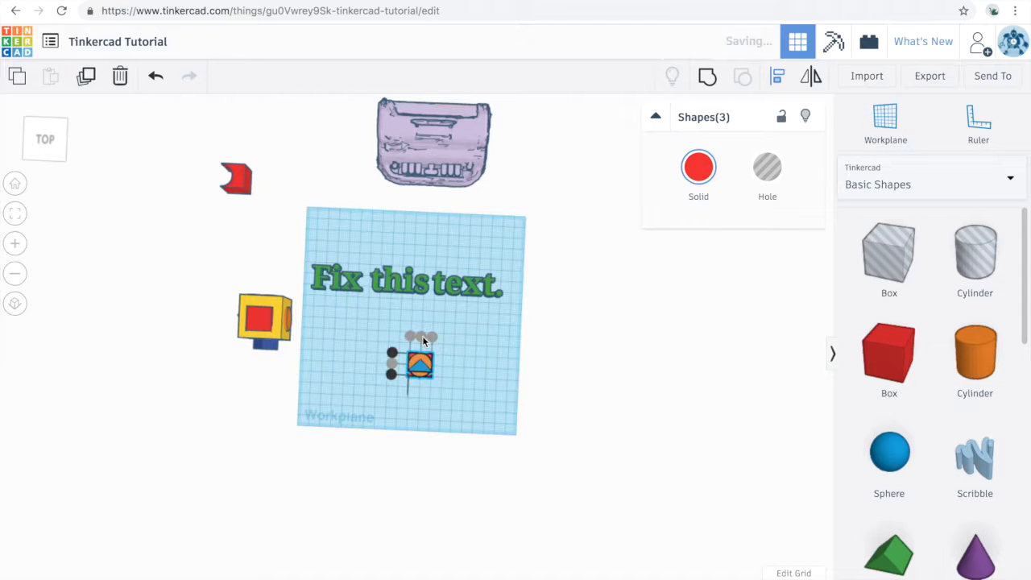
pyautogui.click(467, 407)
pyautogui.scroll(5, 463, 406)
pyautogui.scroll(5, 479, 422)
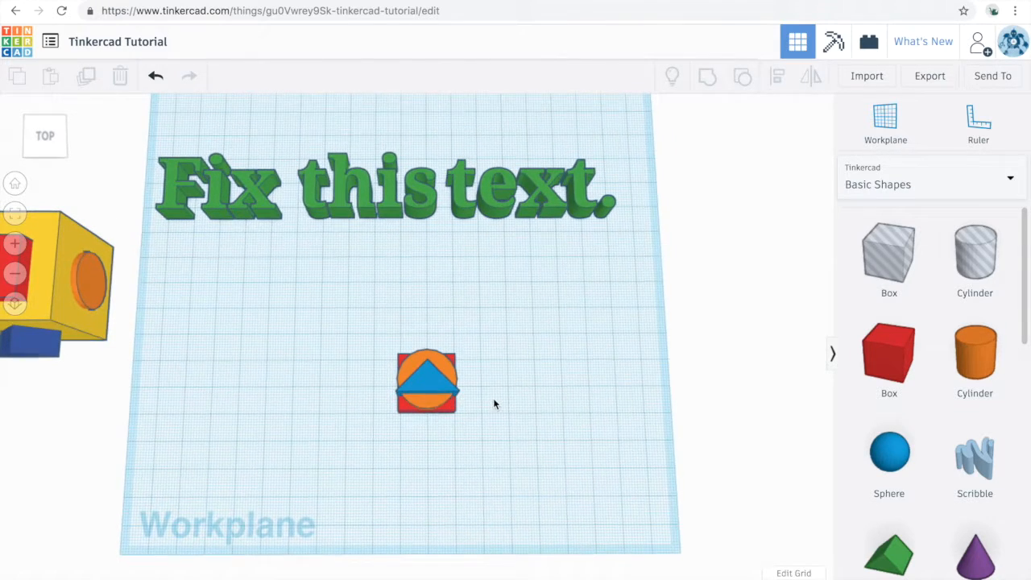
pyautogui.click(427, 377)
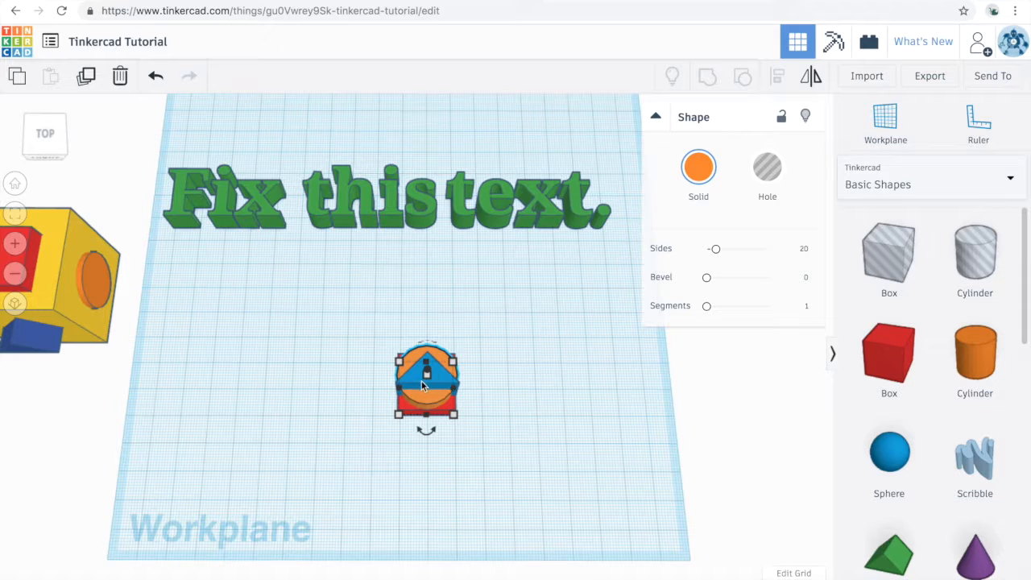
pyautogui.click(424, 369)
pyautogui.keyDown('shift'); pyautogui.click(426, 394); pyautogui.keyUp('shift')
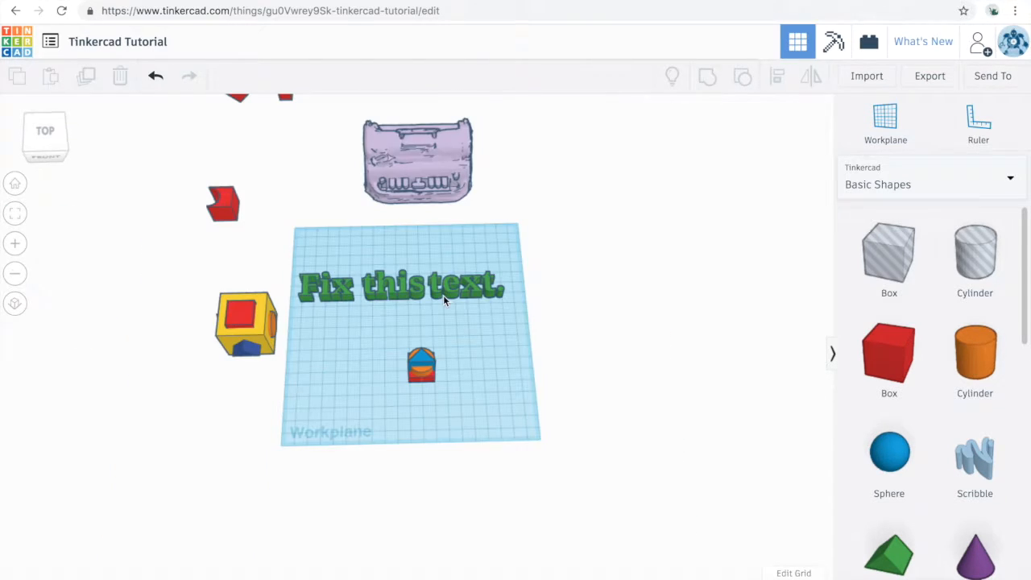
# Select the yellow box with all its attached shapes and export only the selected shapes as an .STL file
pyautogui.moveTo(299, 350); pyautogui.dragTo(237, 237, button='right')
pyautogui.moveTo(238, 235); pyautogui.dragTo(314, 294)
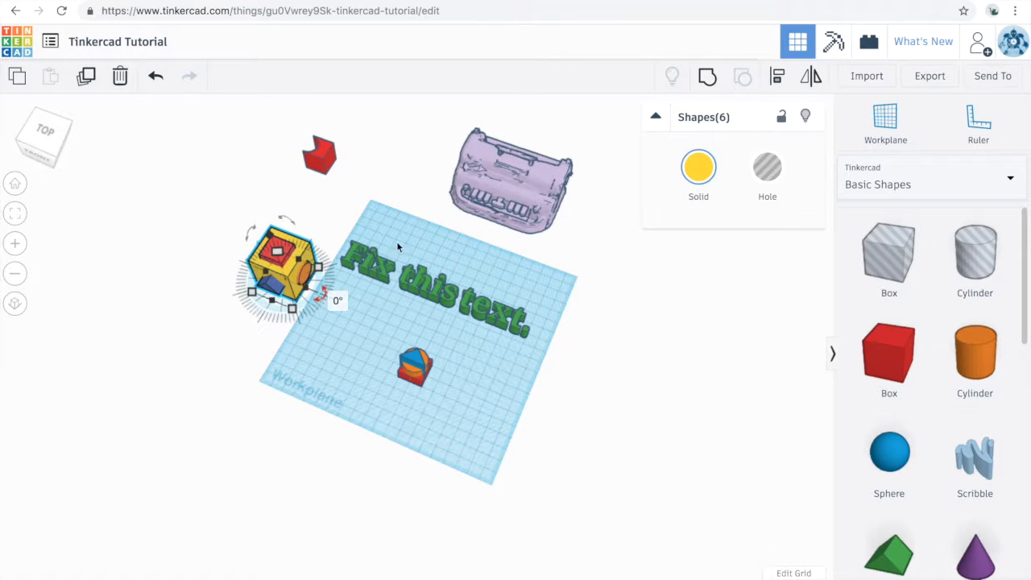
pyautogui.click(931, 76)
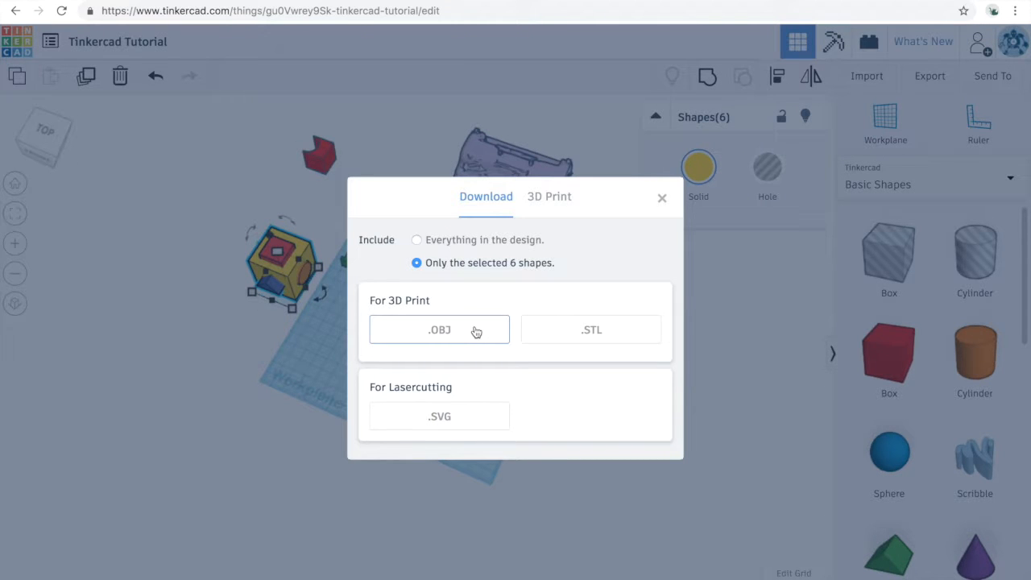
pyautogui.click(604, 332)
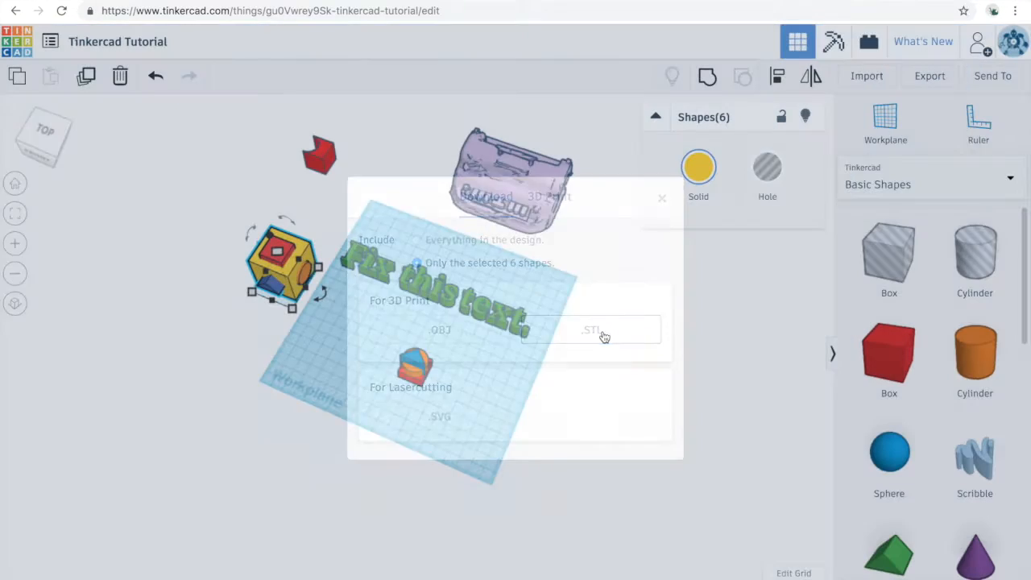